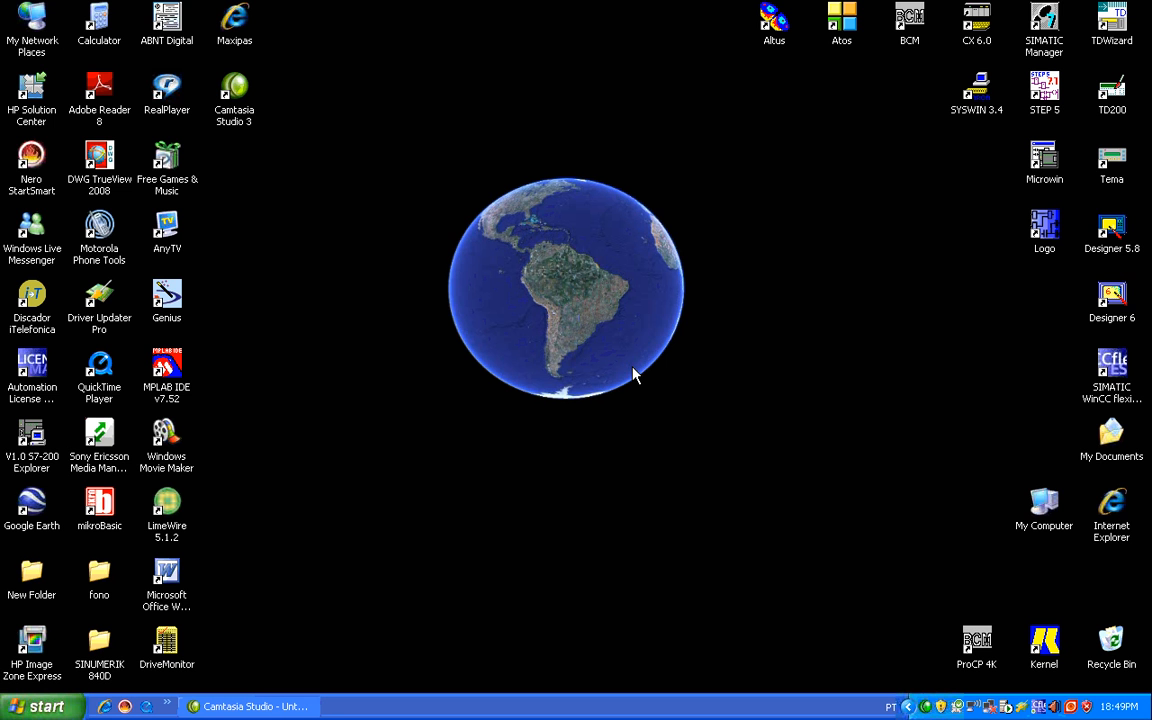
- Open SIMATIC Manager, create a new project named Curso_Step7, and maximize its project window
double_click(1040, 28)
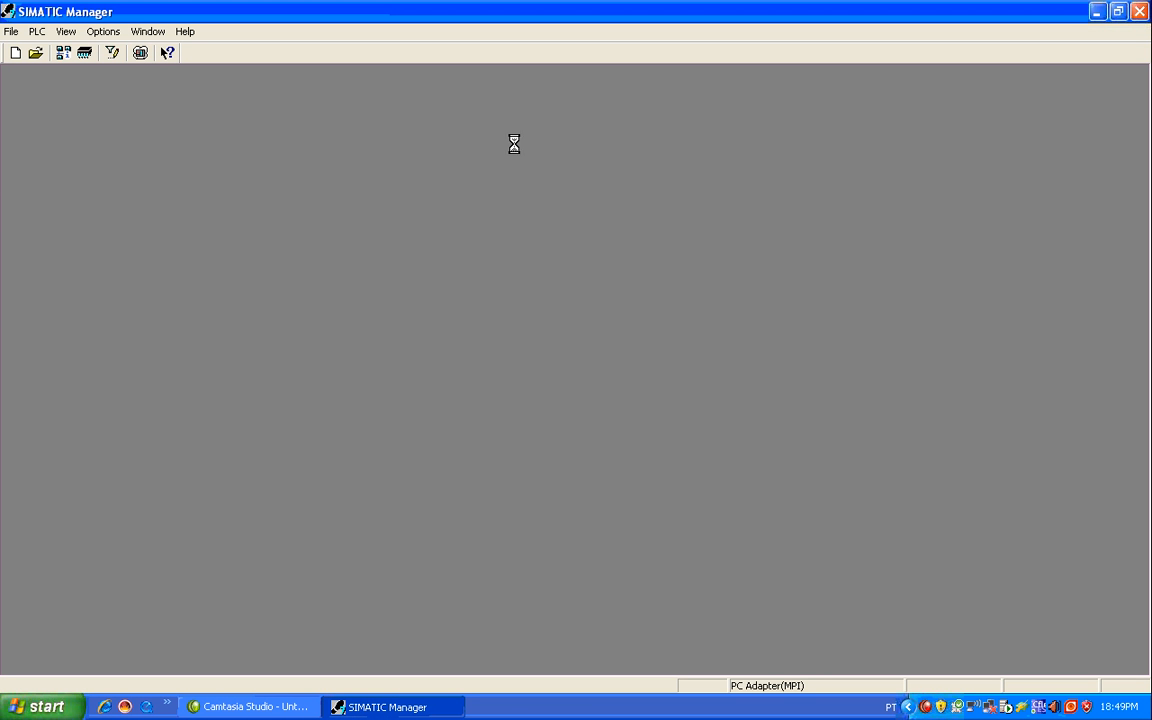
left_click(12, 33)
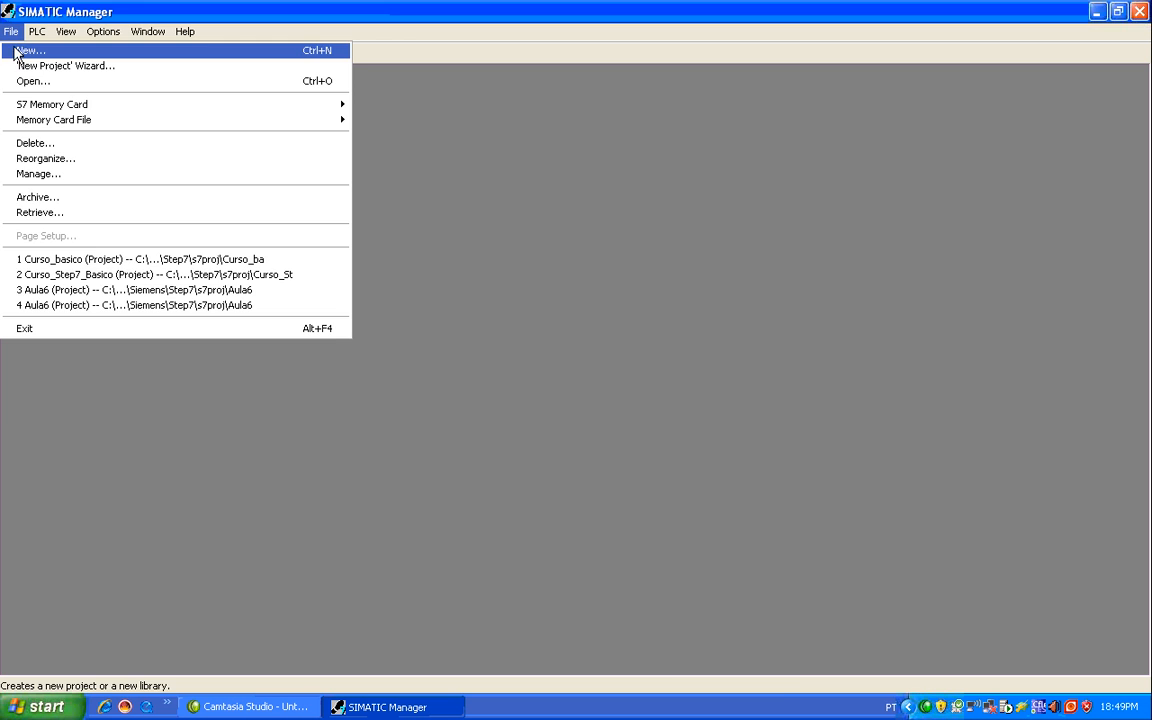
left_click(18, 54)
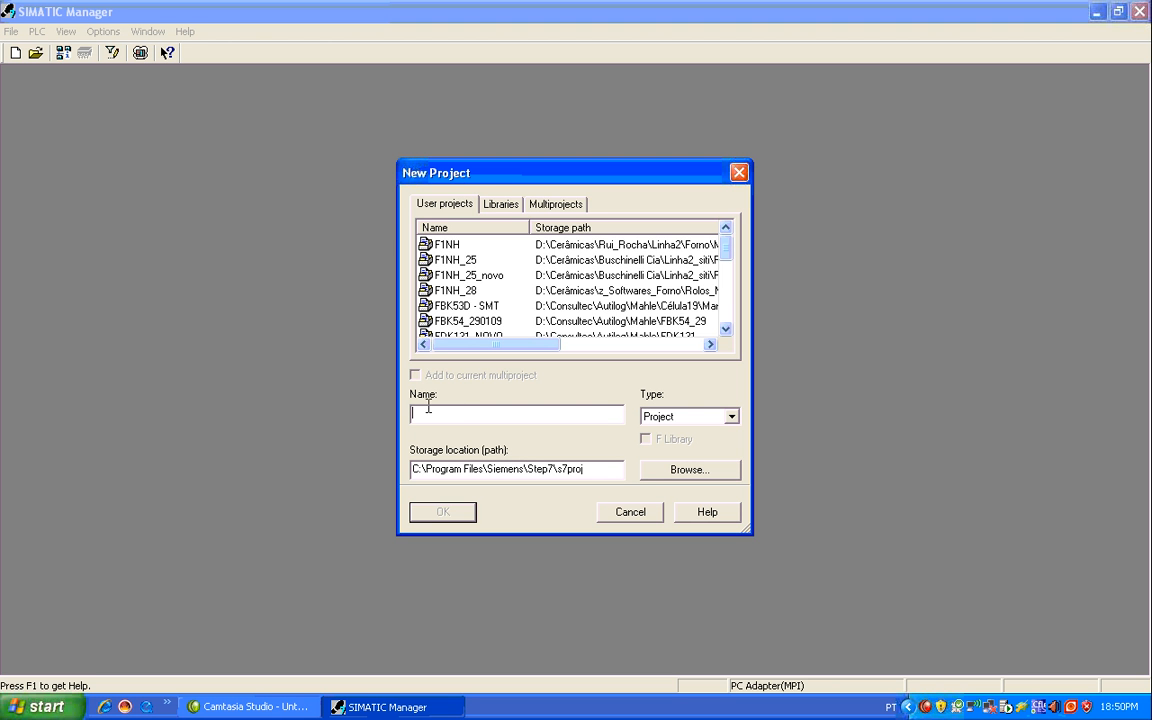
type("Curso_Step7")
left_click(445, 516)
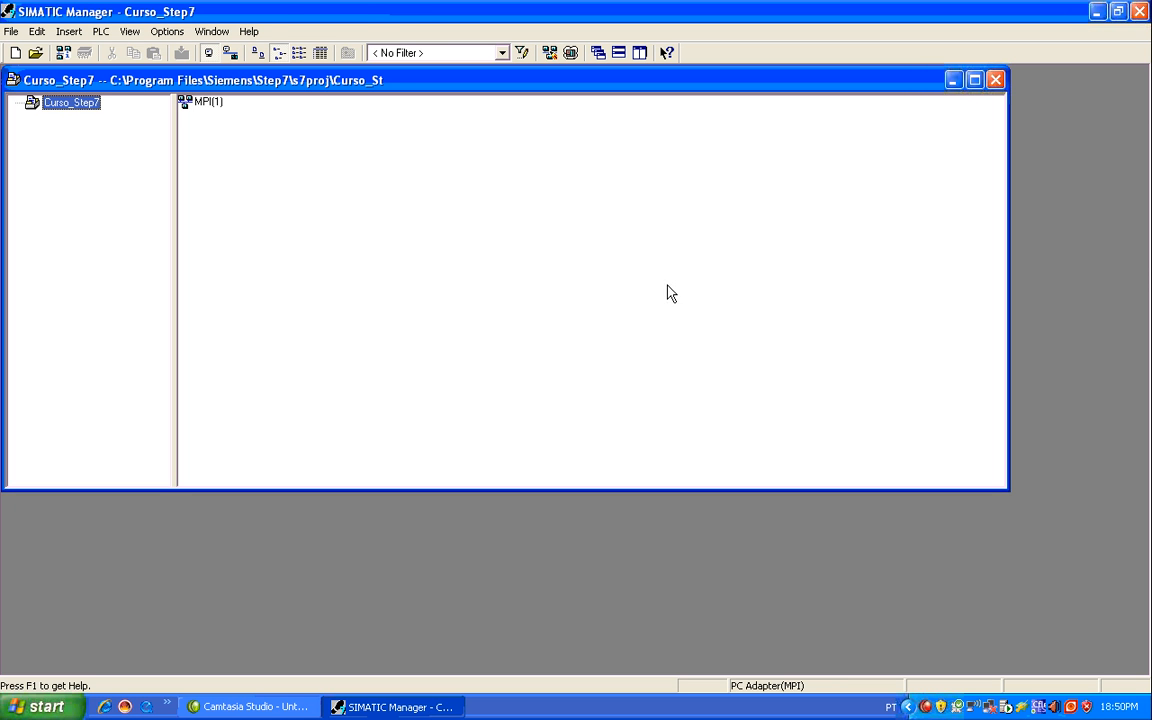
left_click(974, 84)
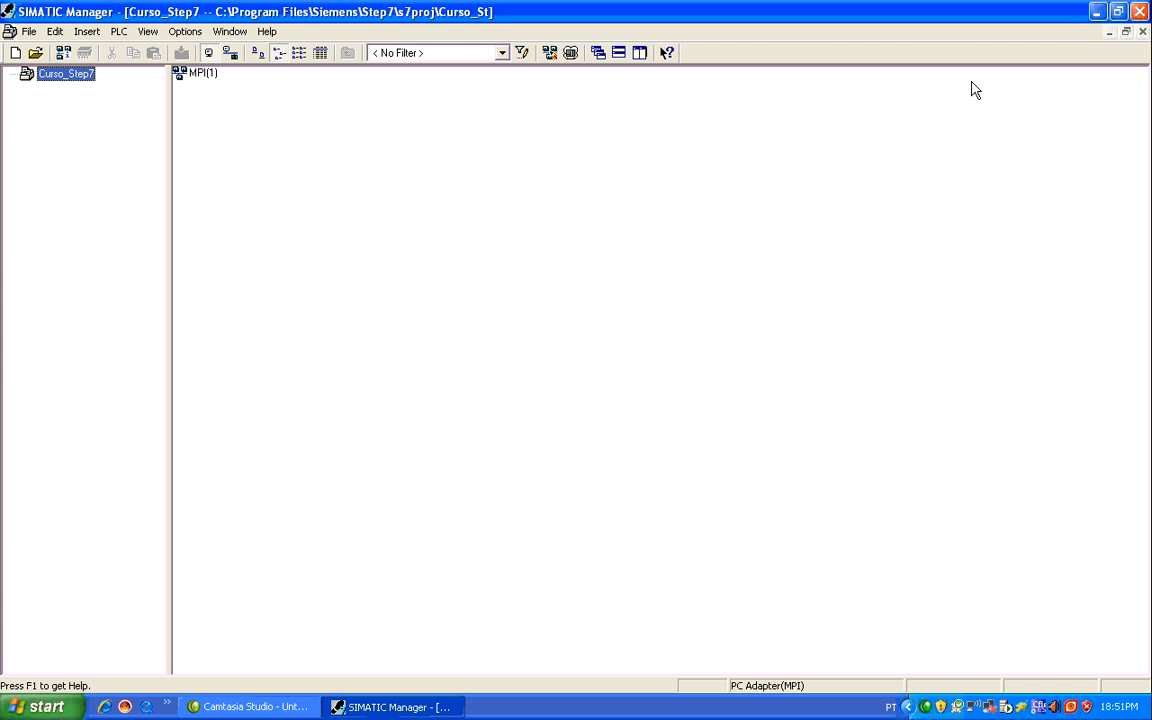
- Insert a SIMATIC 300 station into the project and open its hardware configuration
left_click(85, 33)
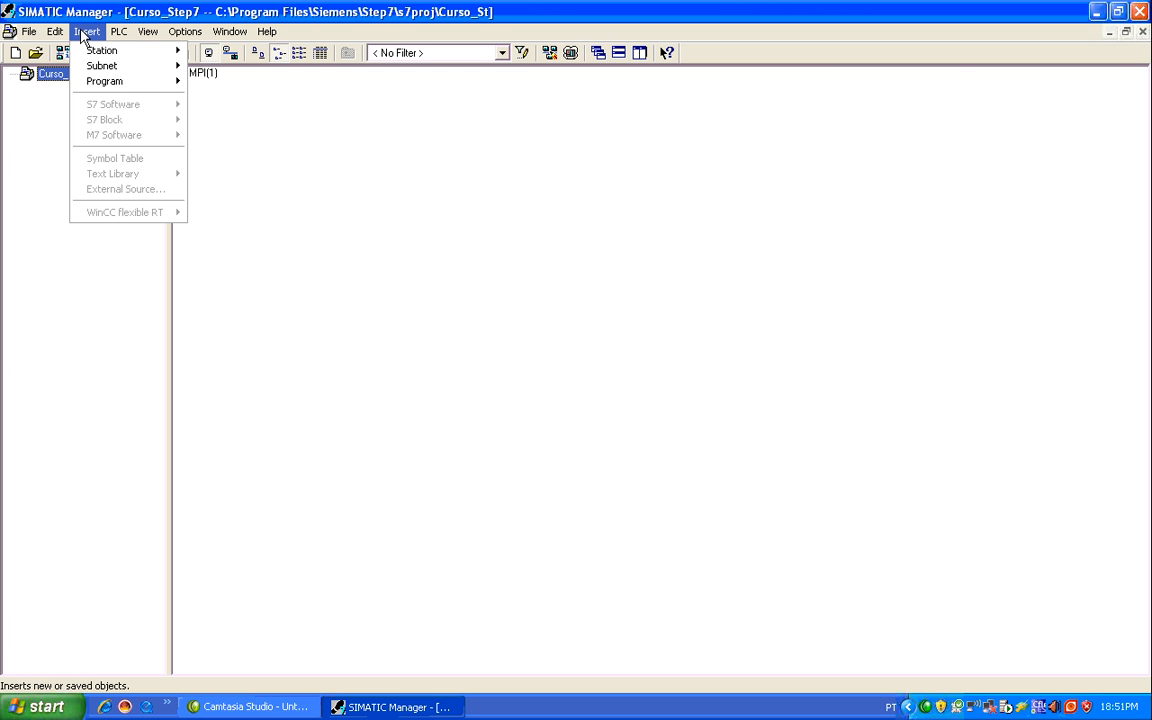
mouse_move(89, 58)
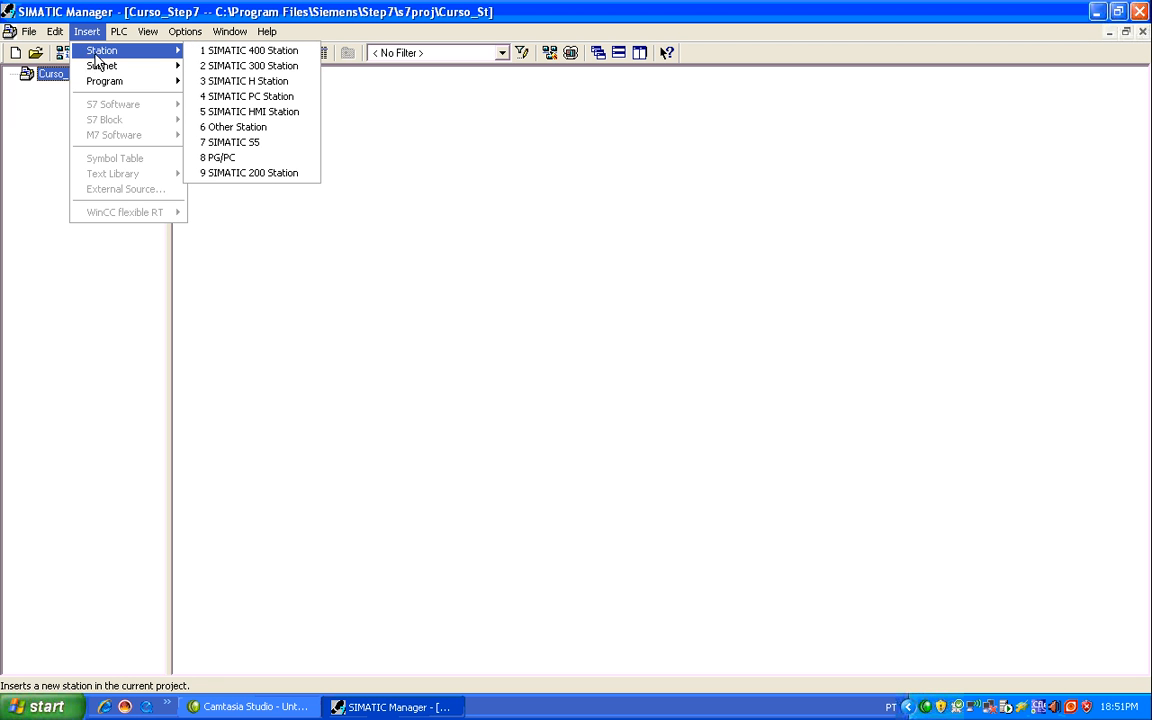
left_click(248, 66)
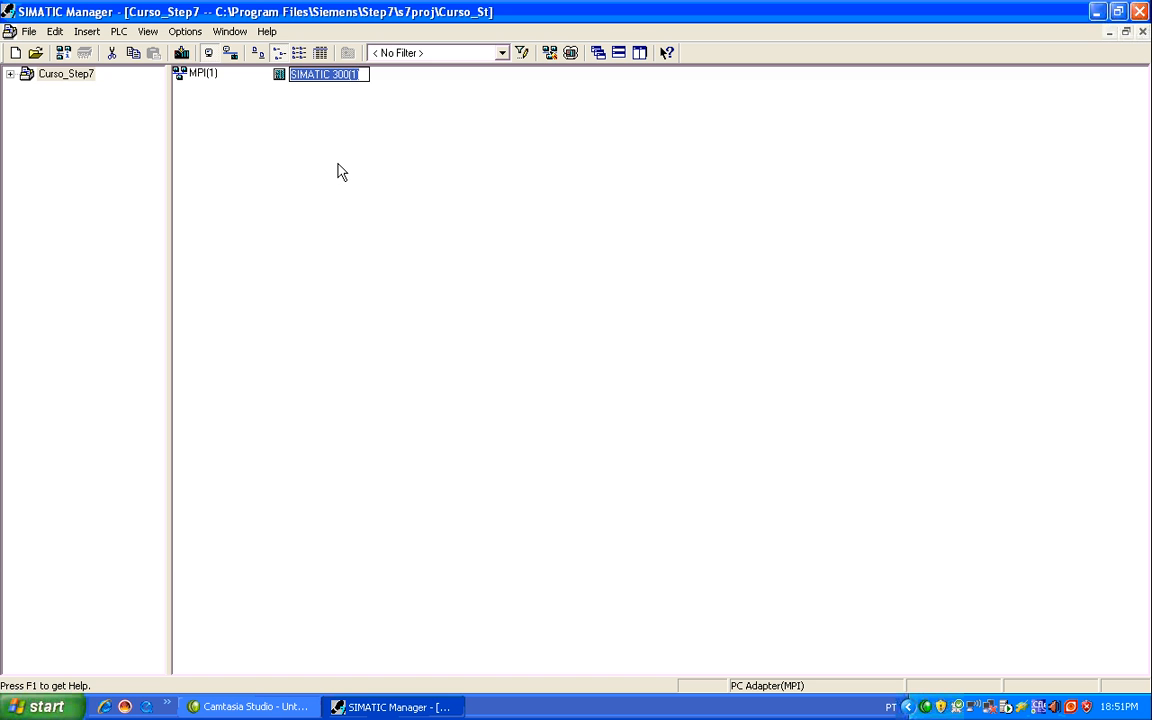
left_click(357, 95)
double_click(341, 77)
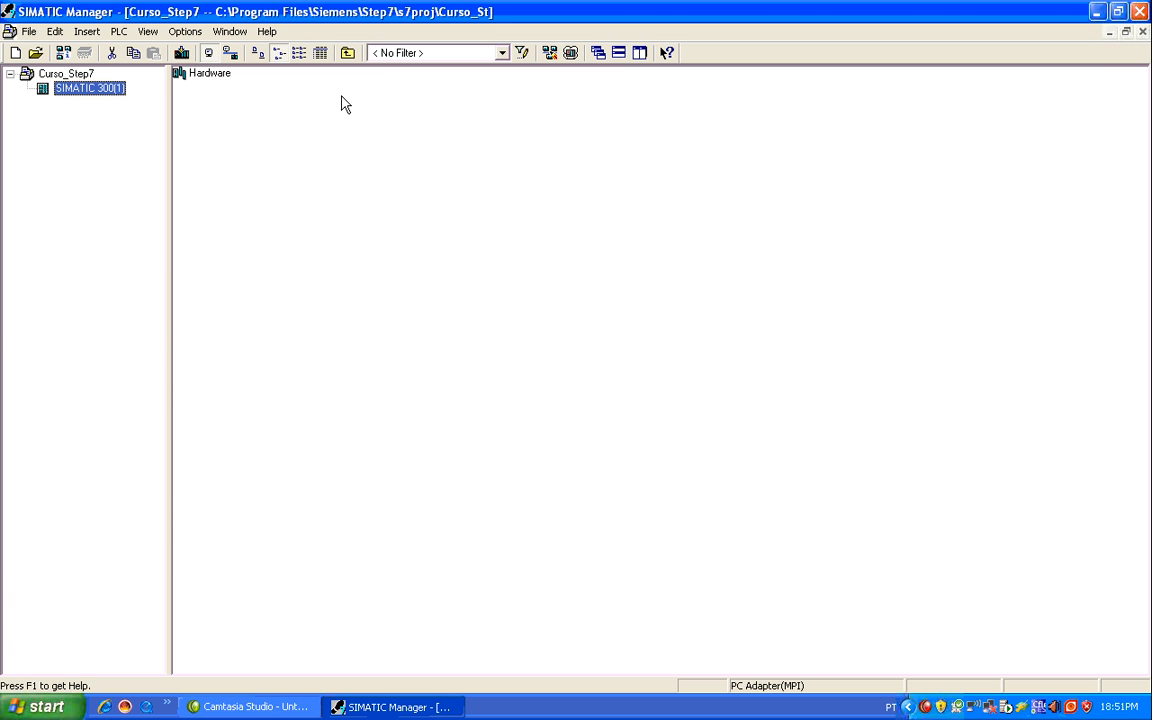
double_click(192, 75)
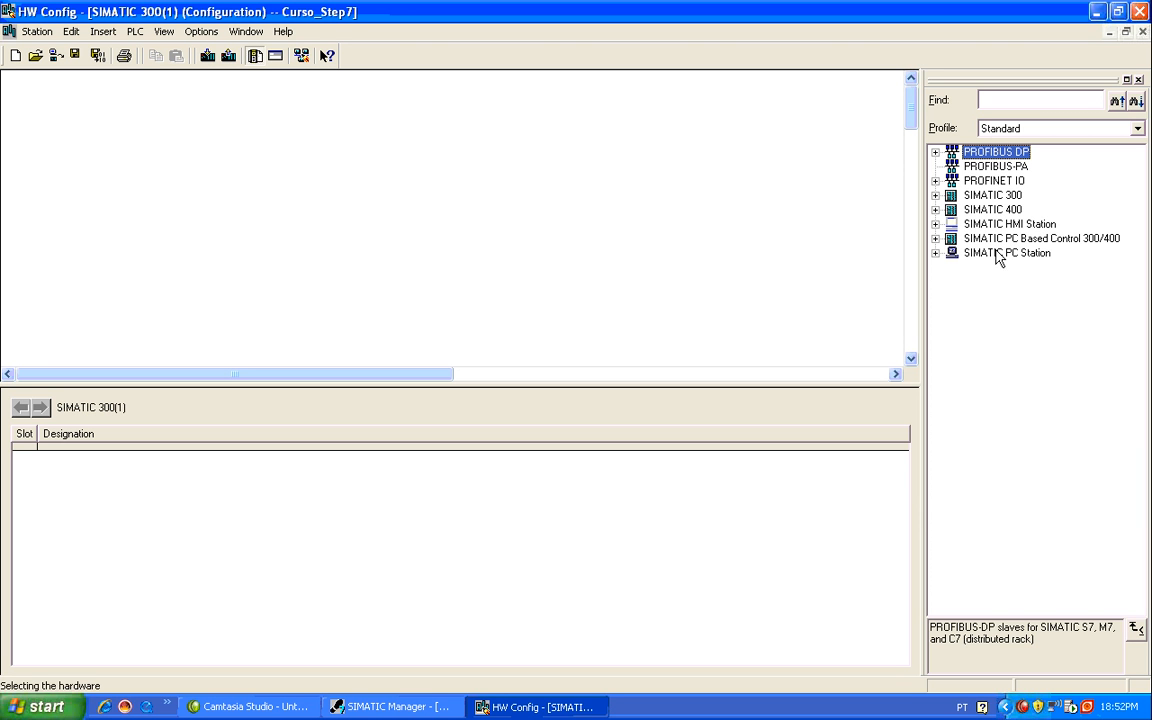
- Place a RACK-300 rail from the SIMATIC 300 catalog in the station and enlarge its window to show all 11 slots
left_click(936, 196)
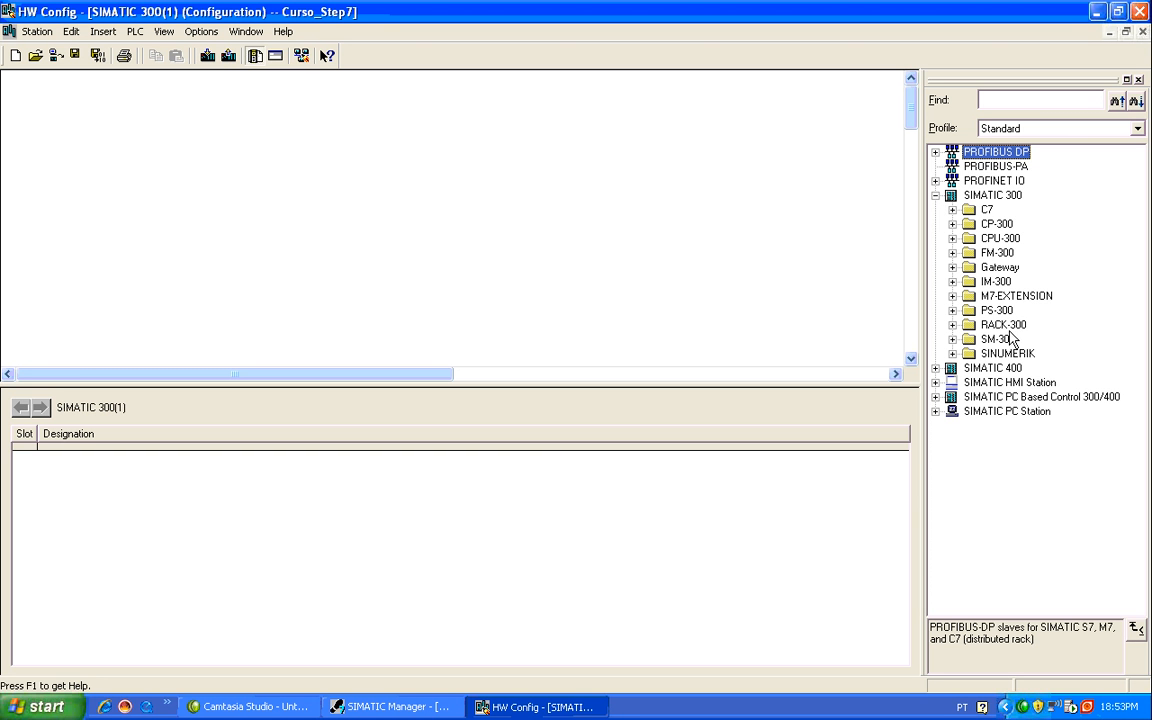
left_click(953, 325)
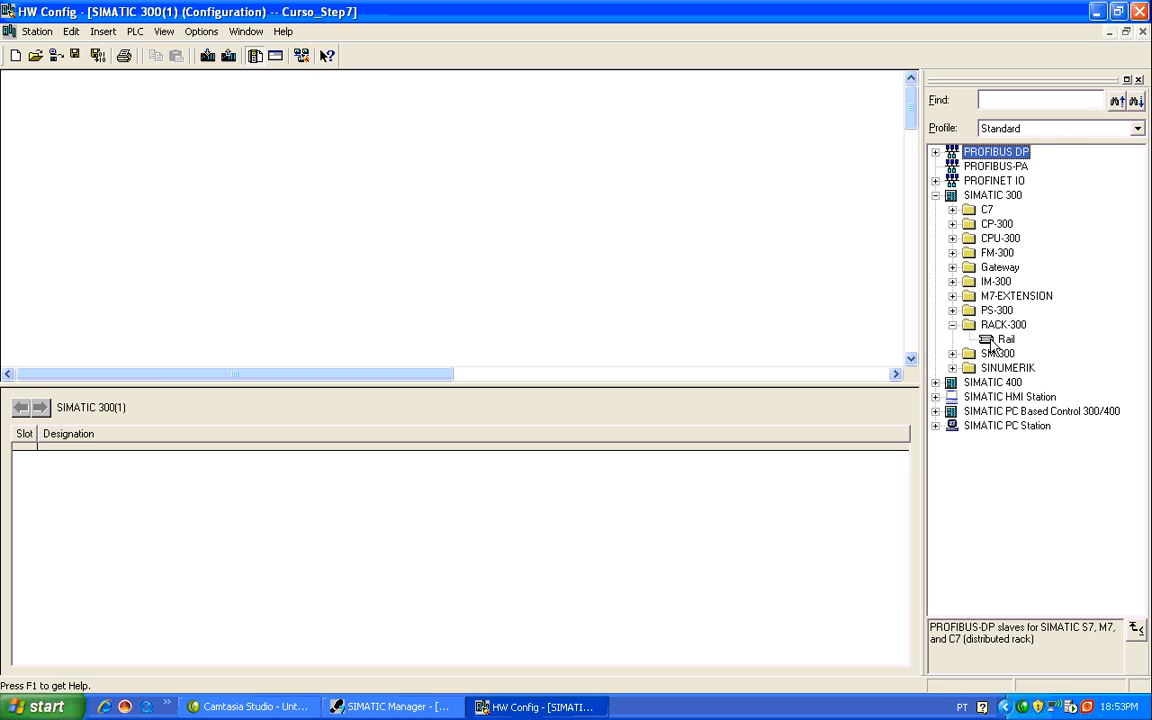
left_click(988, 339)
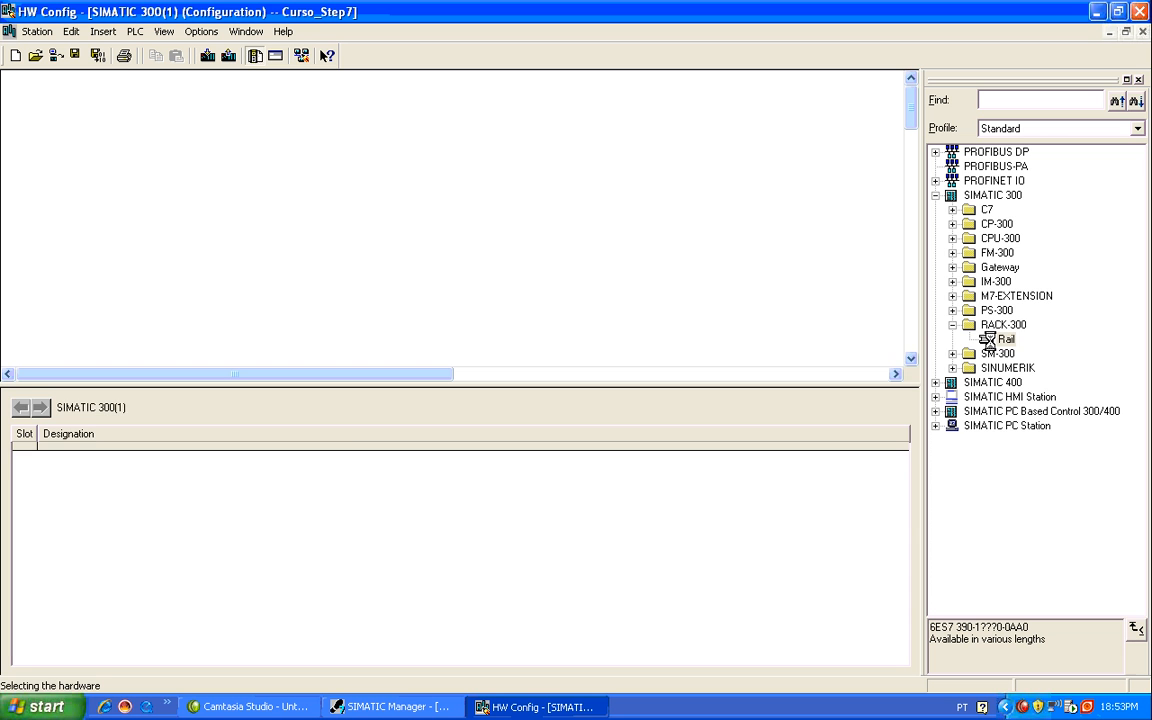
left_click_drag(988, 339, 887, 300)
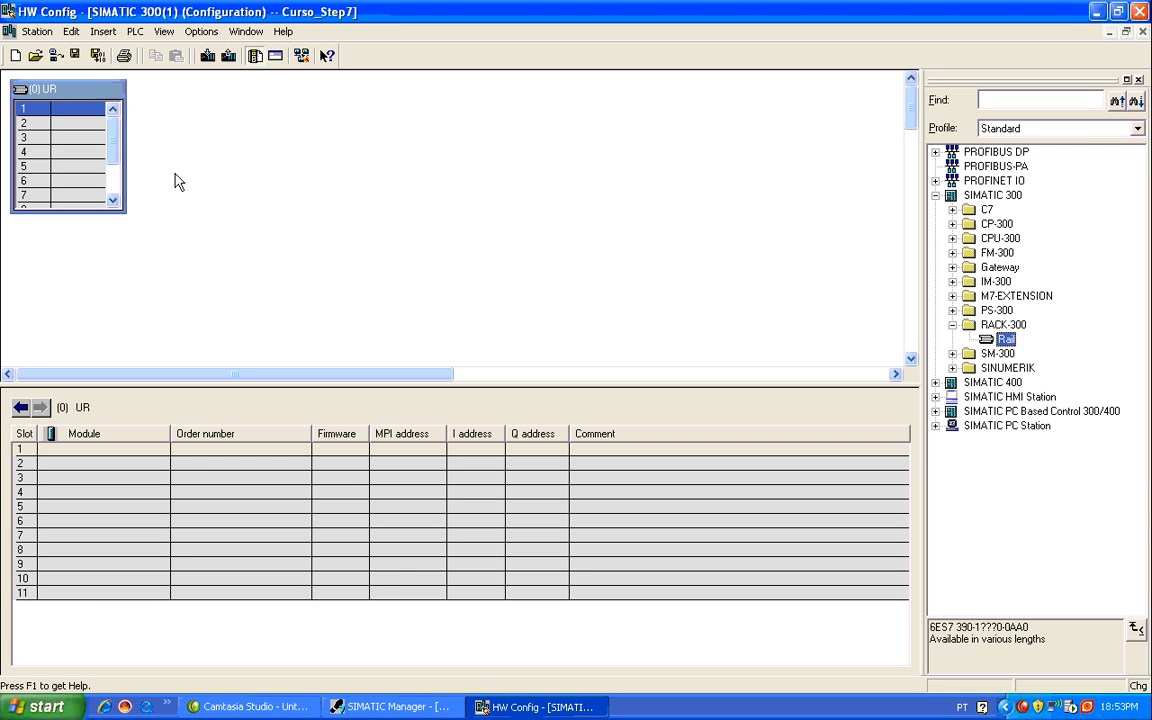
left_click_drag(125, 160, 275, 183)
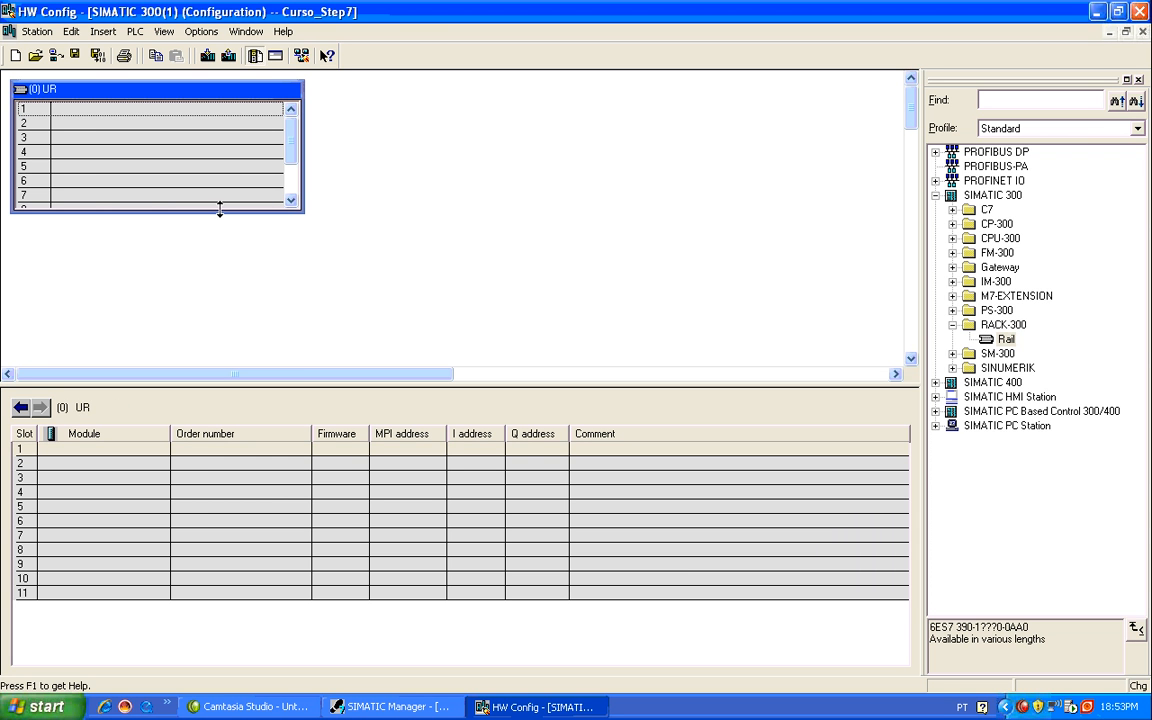
left_click_drag(221, 209, 224, 306)
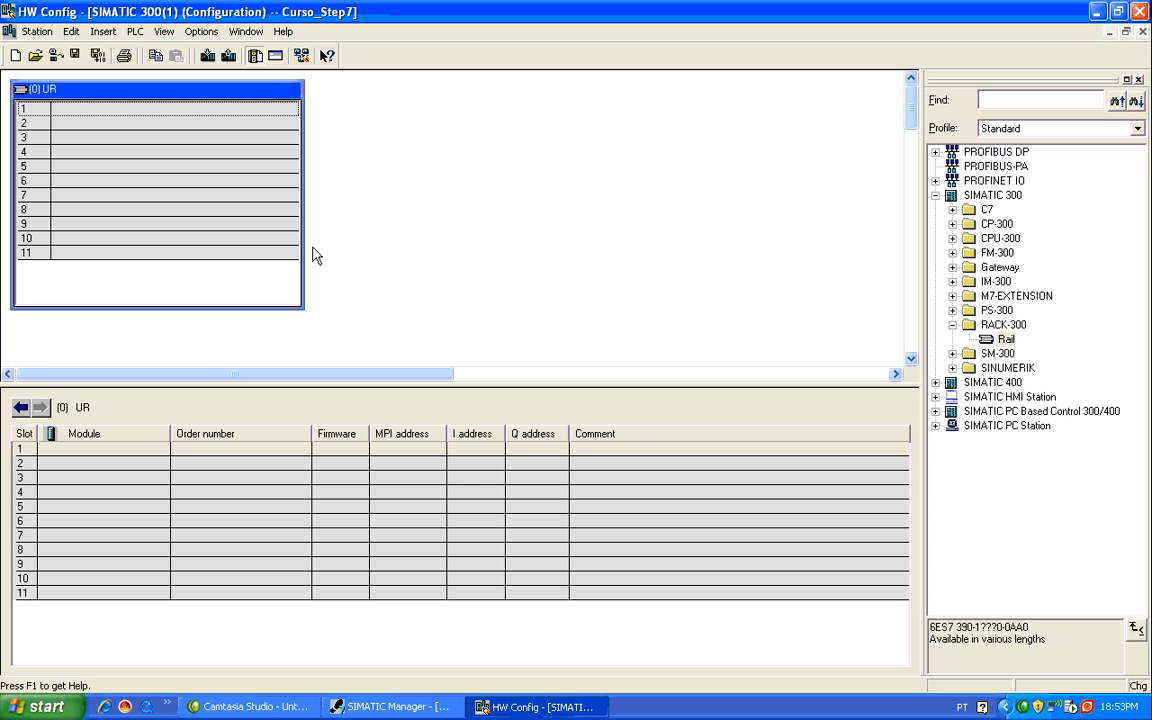
- Insert a PS 307 2A power supply from the PS-300 catalog folder into slot 1 of the rack
left_click(953, 313)
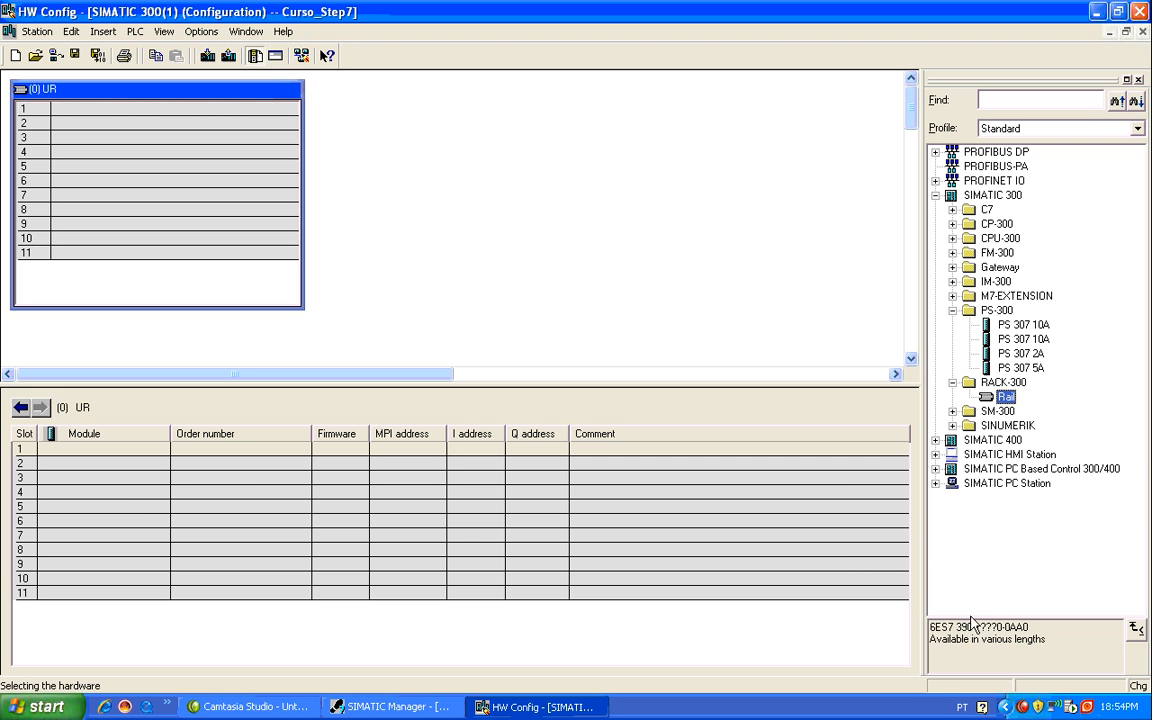
left_click(1020, 354)
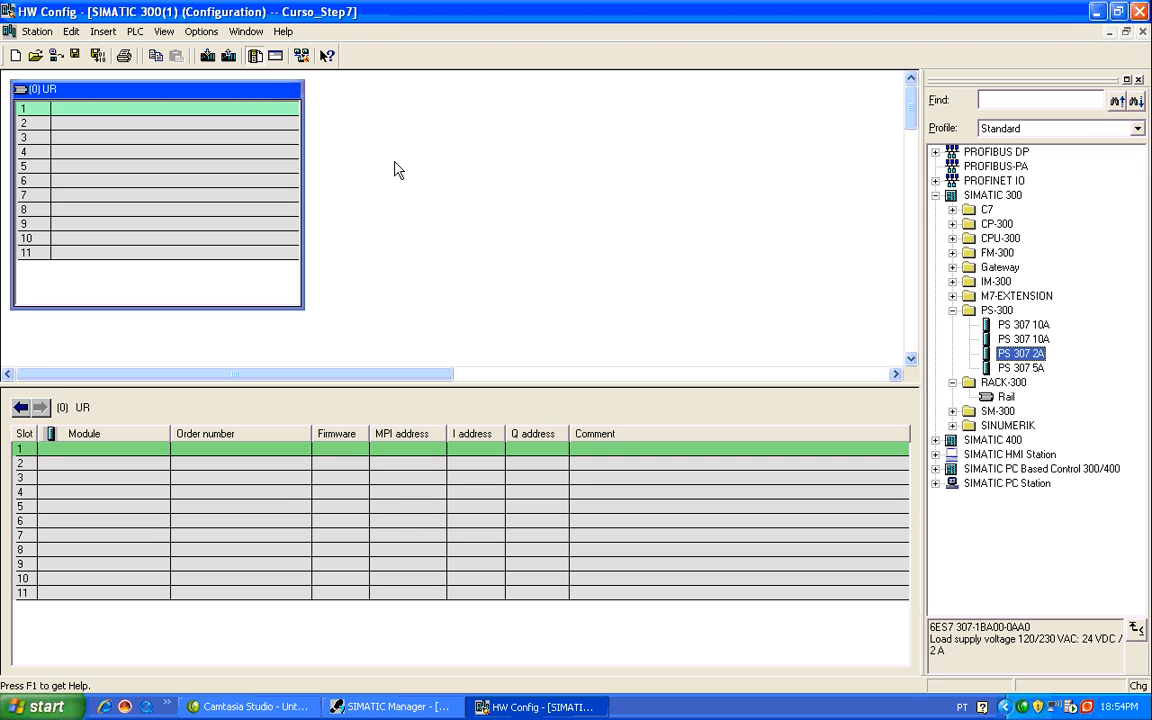
left_click(292, 111)
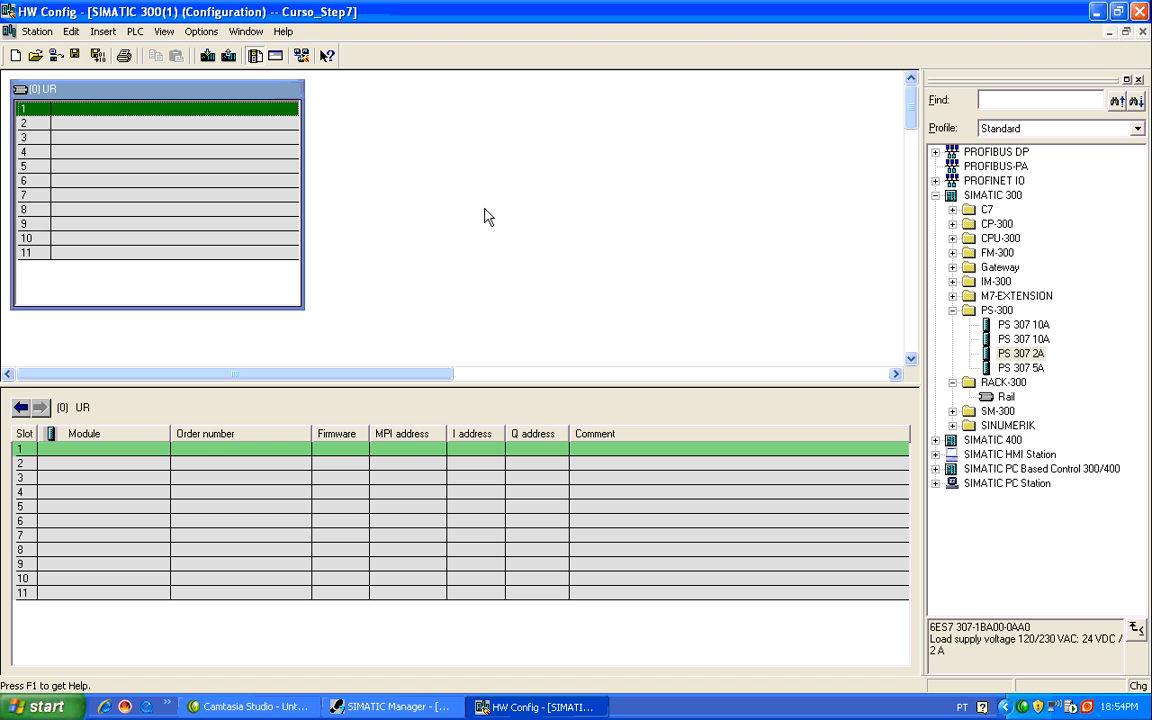
double_click(1028, 356)
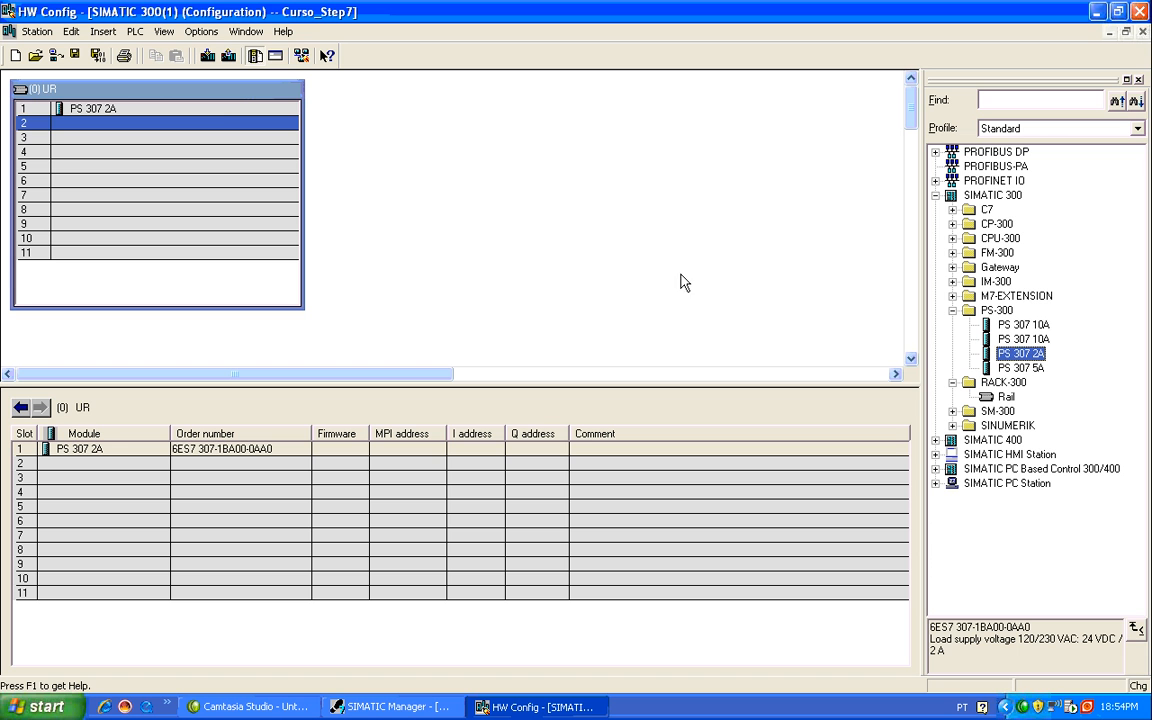
left_click(236, 112)
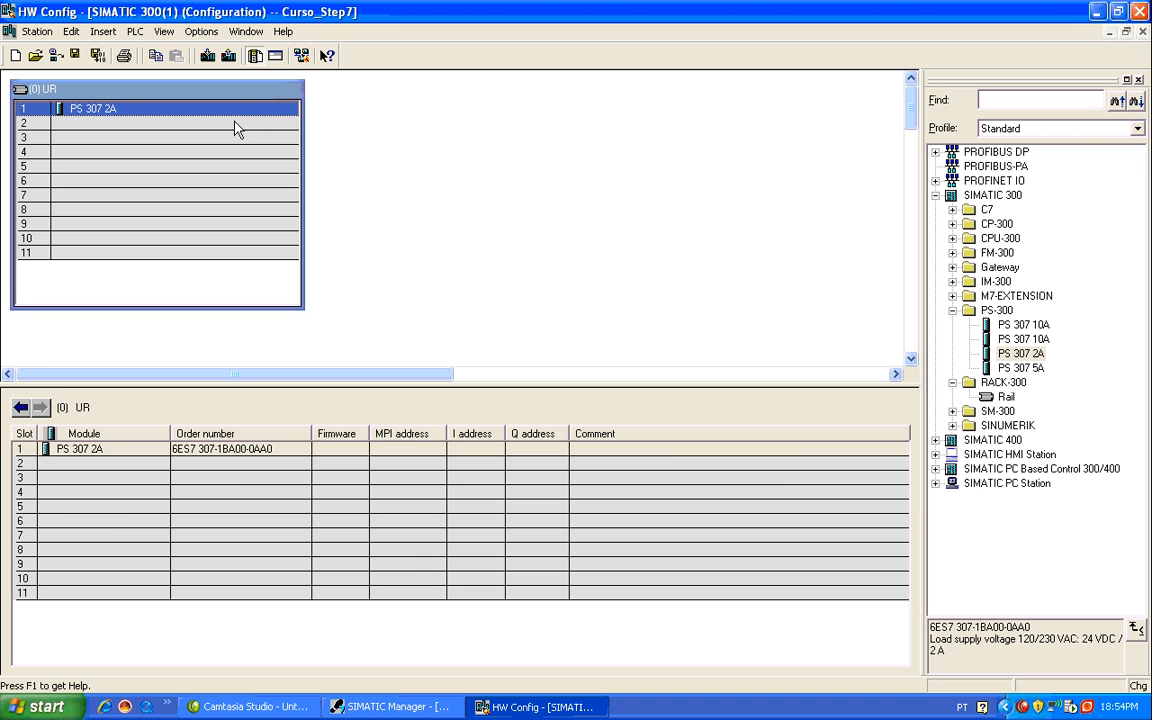
- Add the CPU 315-2 DP, order number 6ES7 315-2AG10-0AB0, version V2.6, to slot 2 of the rack
left_click(236, 126)
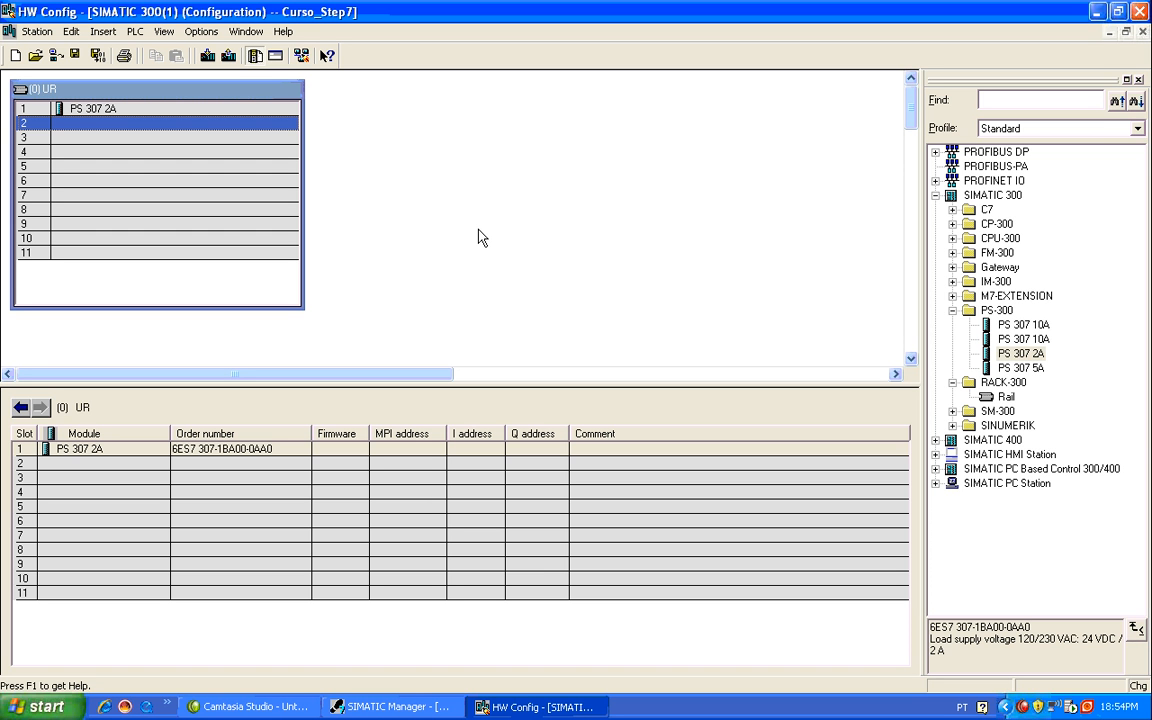
left_click(954, 239)
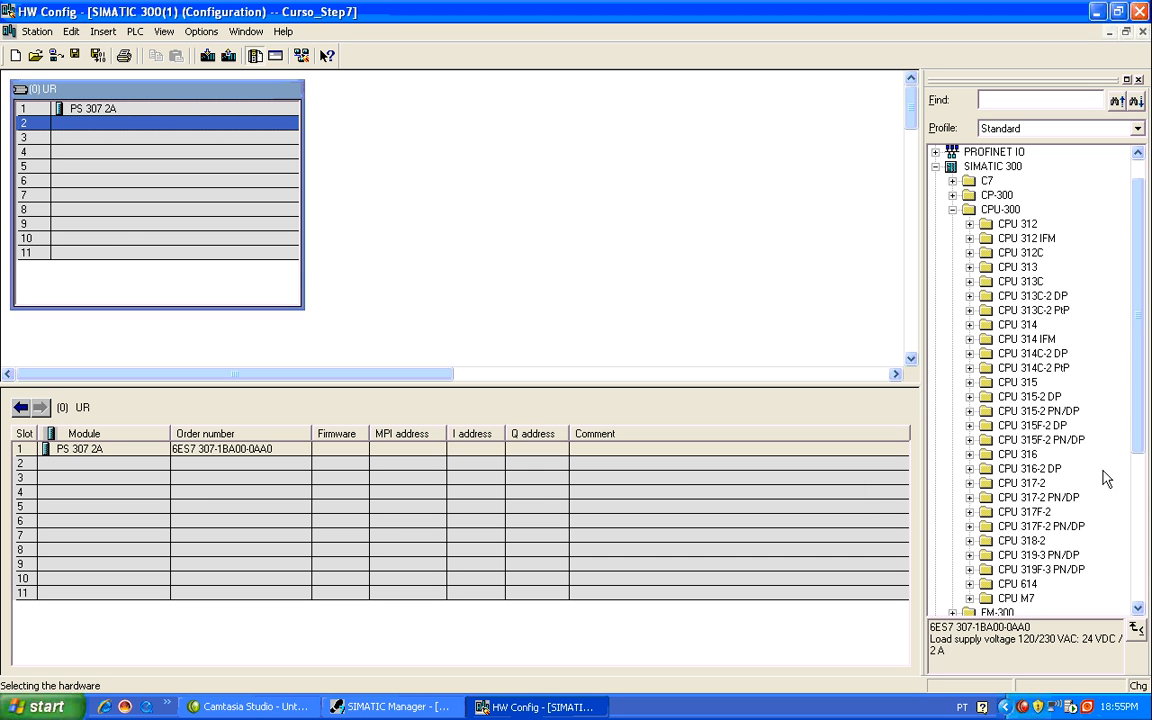
left_click(1005, 398)
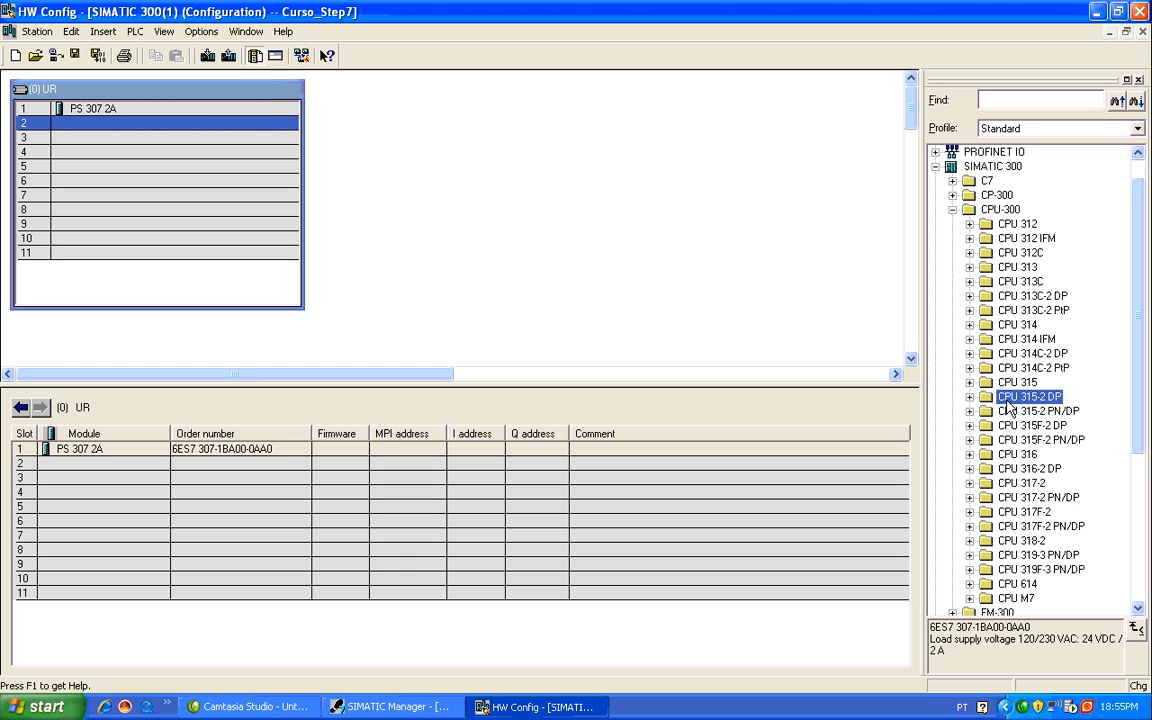
left_click(971, 398)
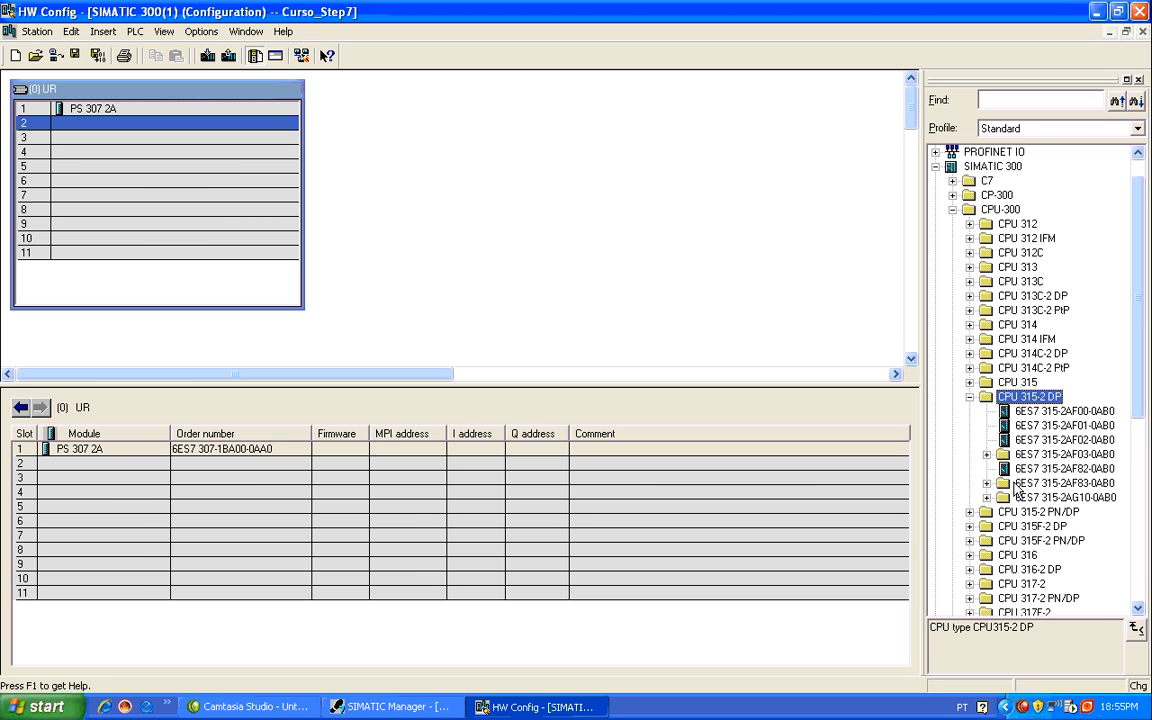
left_click(1027, 498)
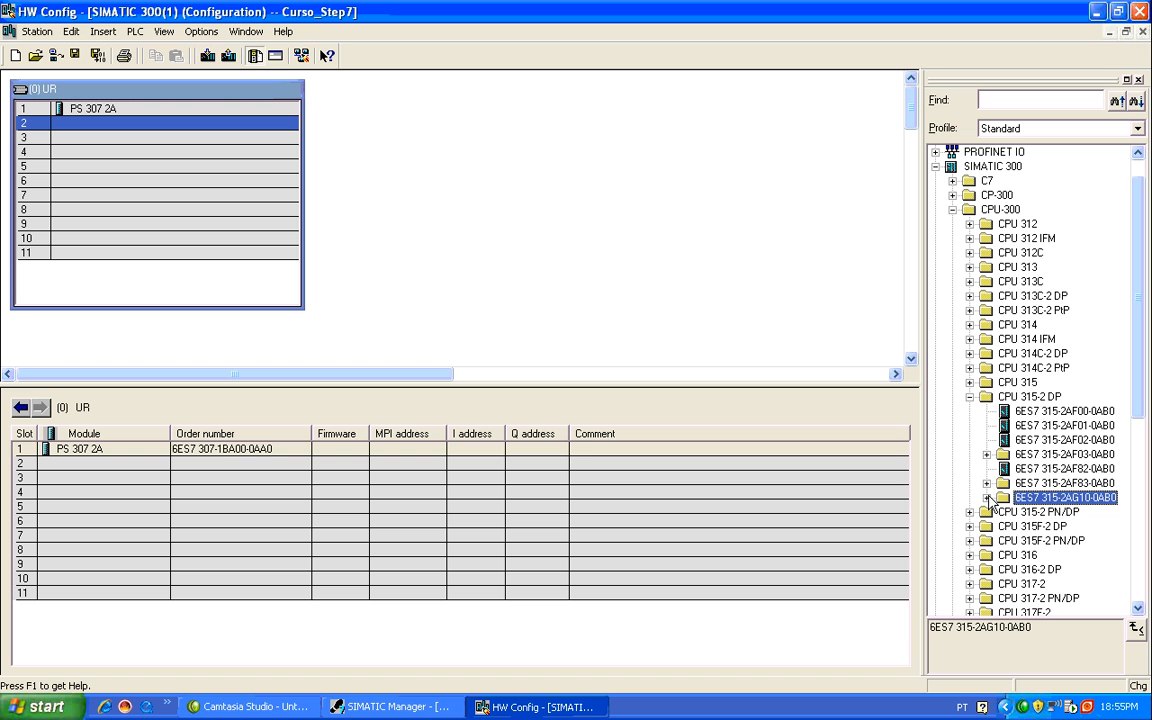
left_click(987, 498)
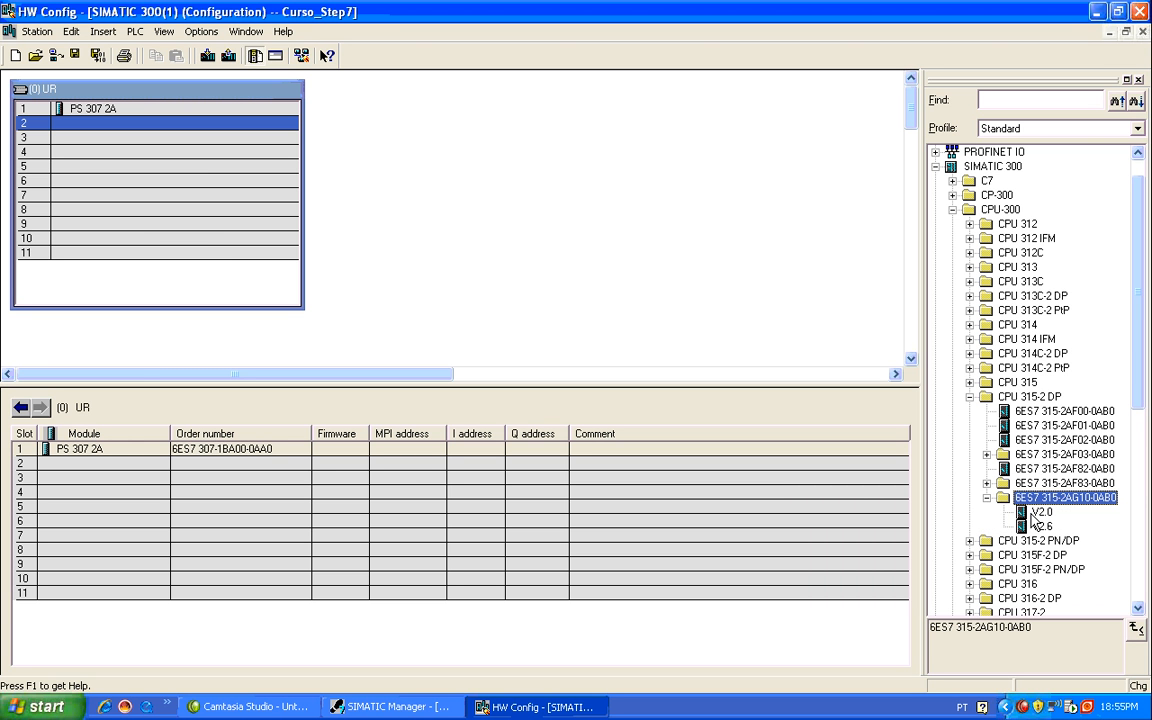
left_click(1035, 514)
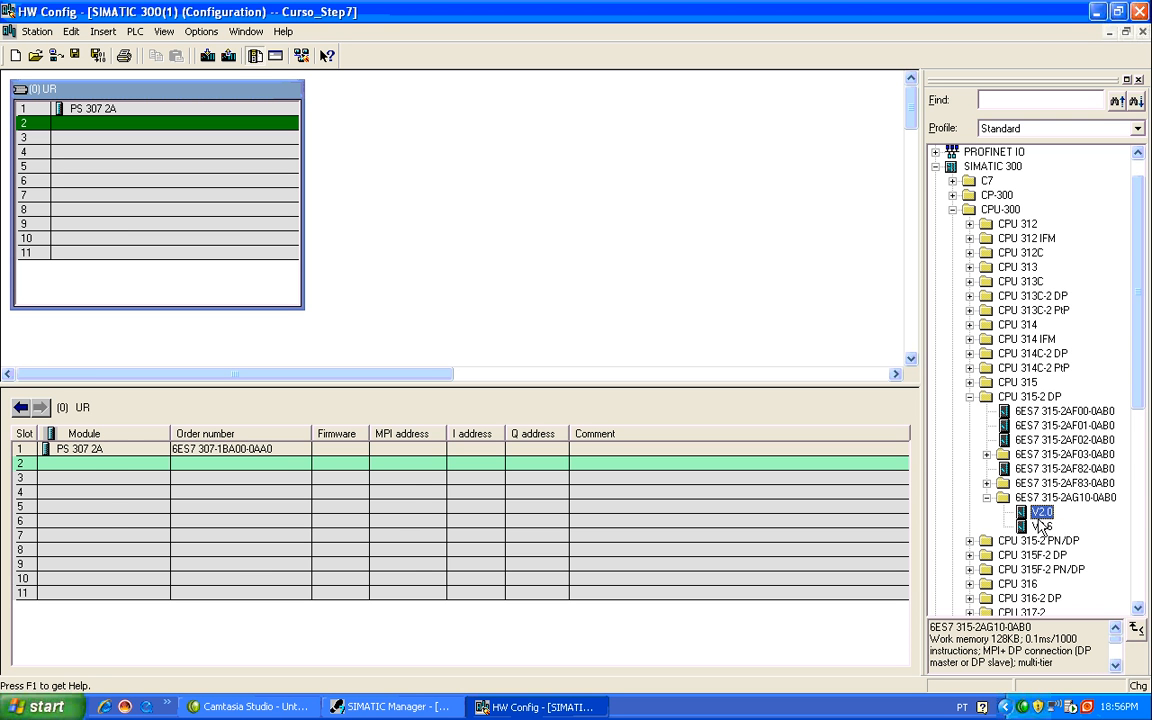
left_click_drag(1043, 530, 509, 300)
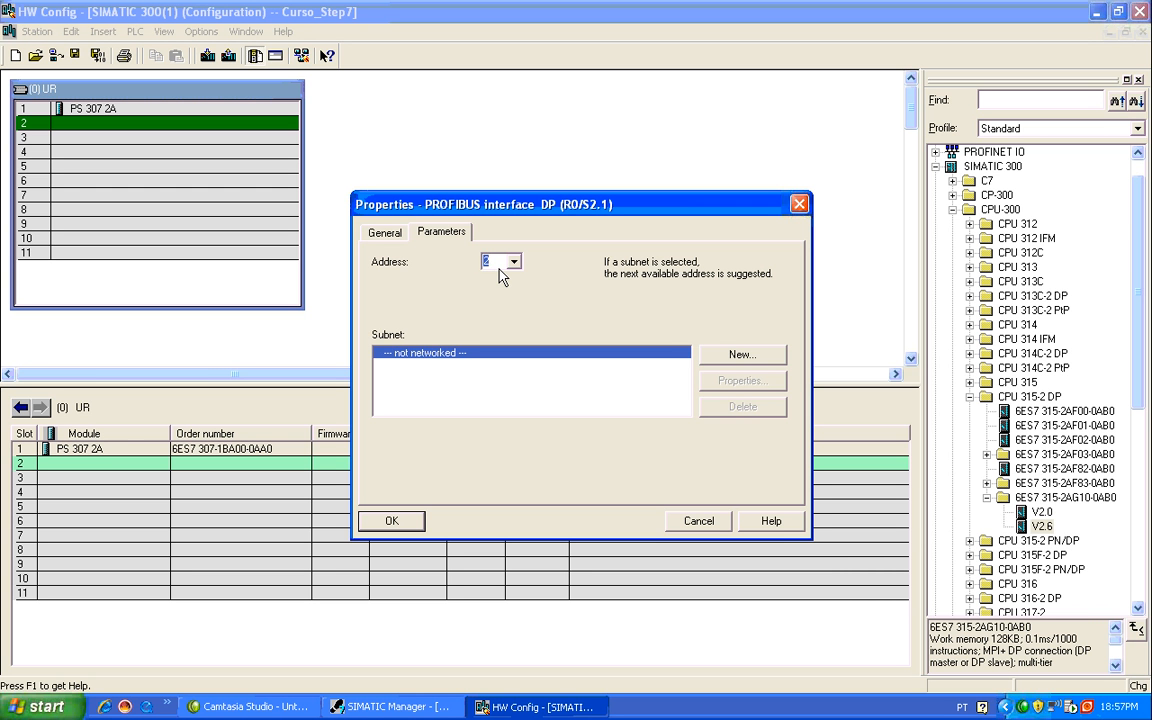
- Connect the CPU's DP interface at address 2 to a new PROFIBUS subnet with a 1.5 Mbps rate and the DP profile
left_click(728, 360)
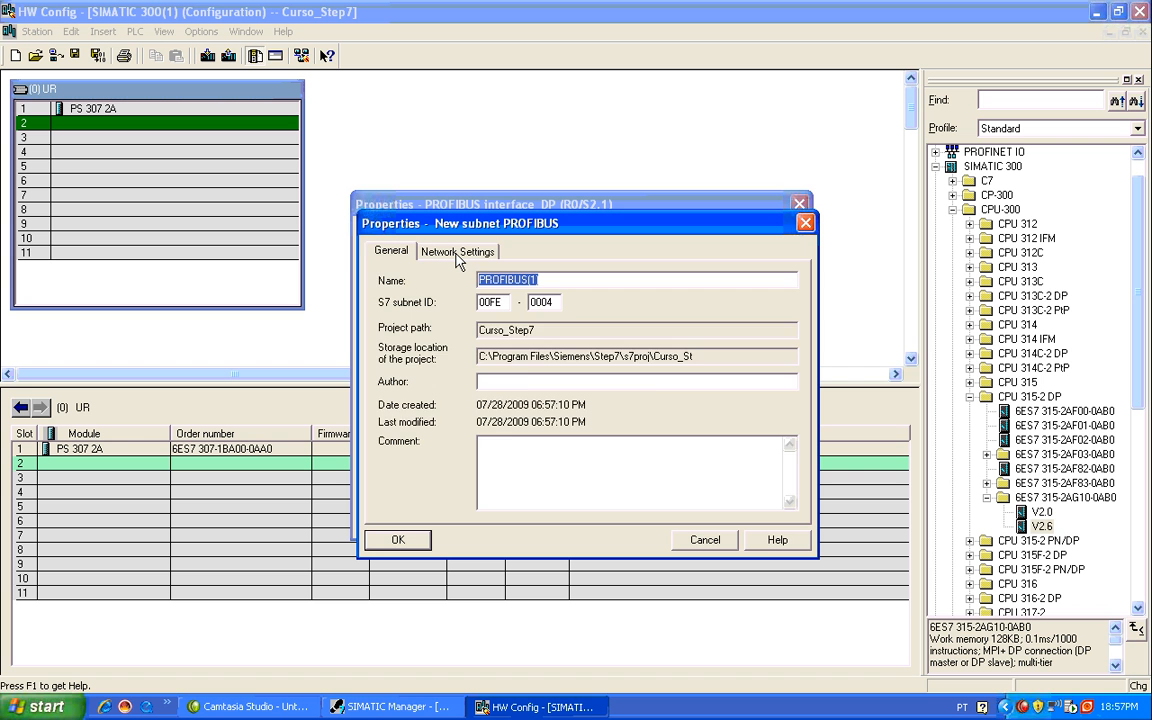
left_click(457, 254)
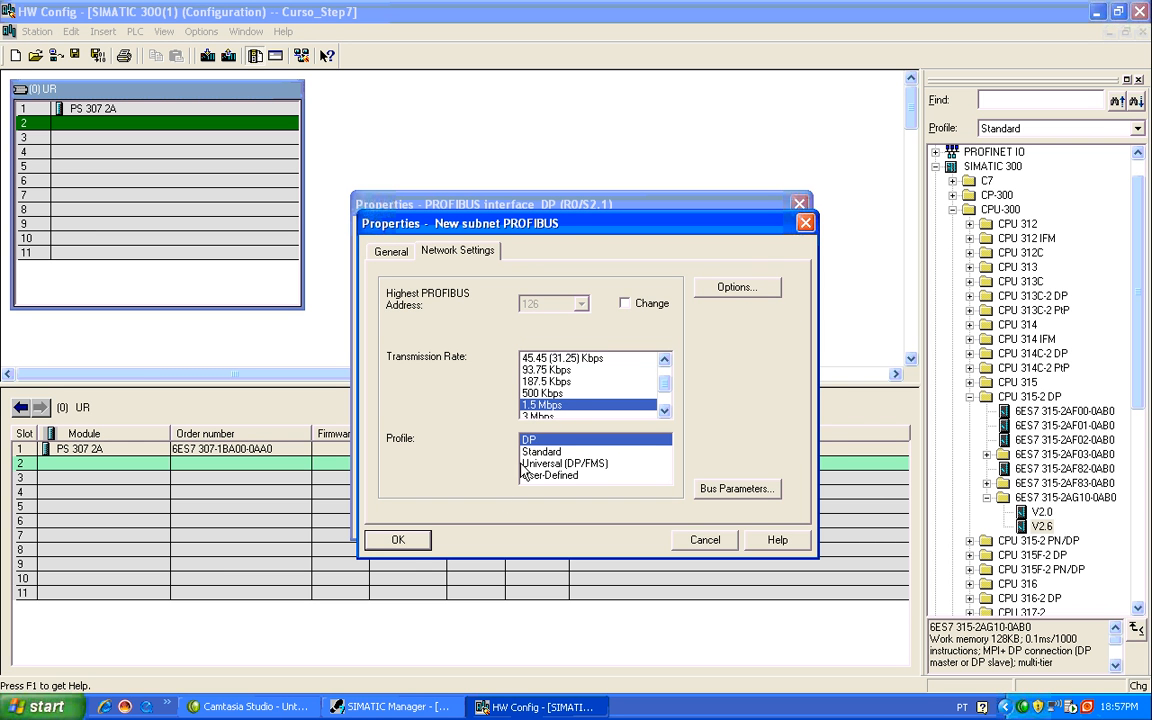
left_click(419, 540)
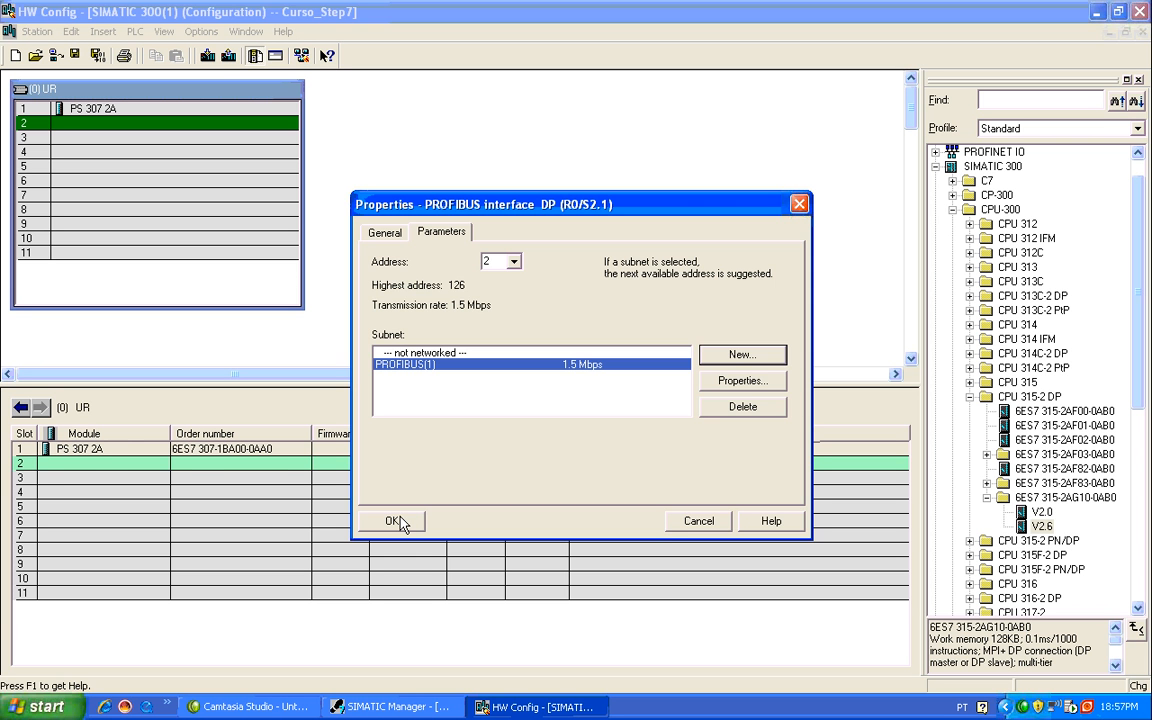
left_click(398, 522)
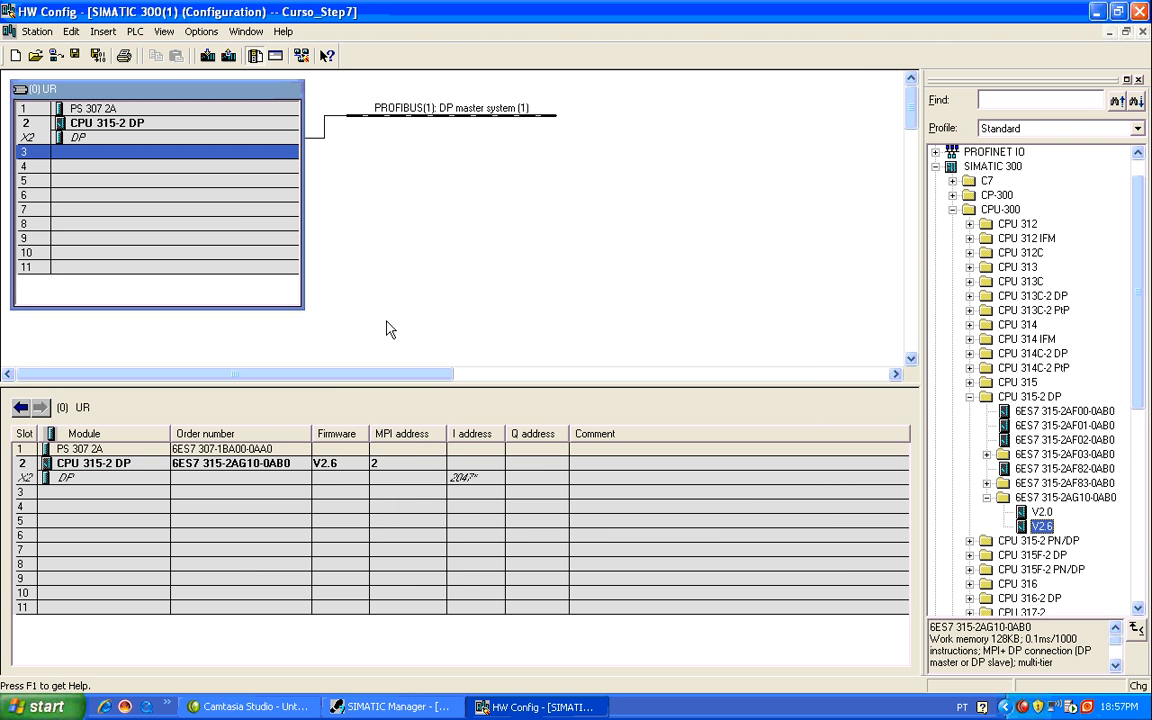
left_click(160, 129)
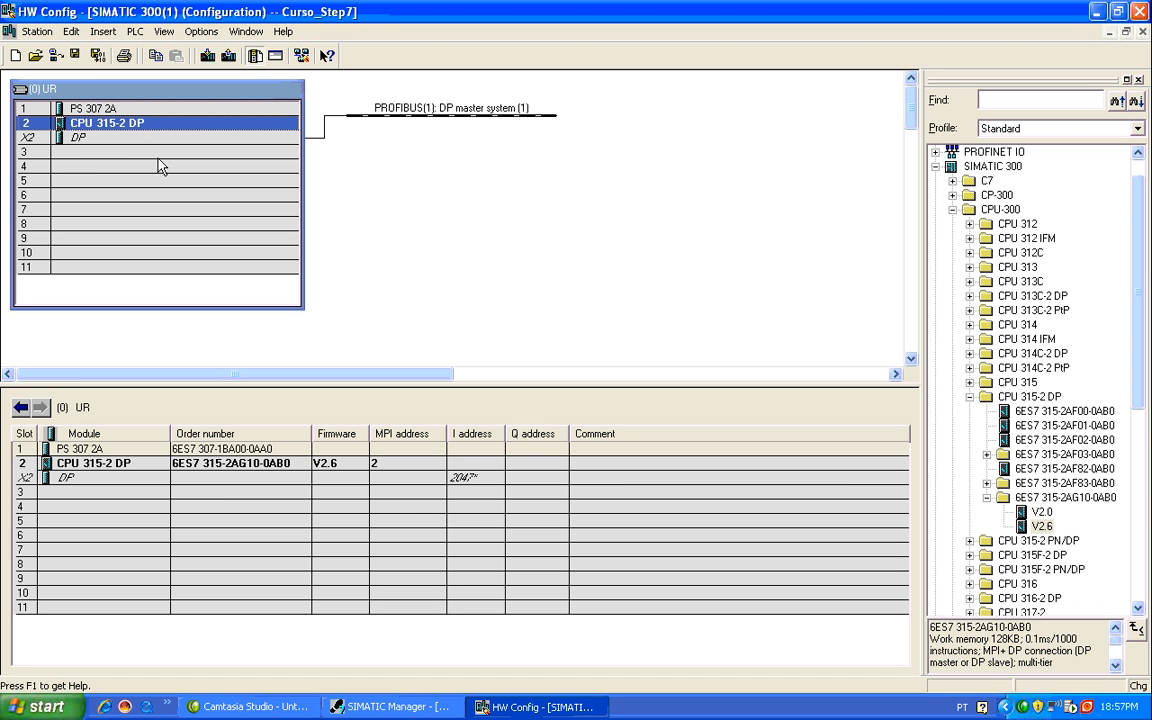
left_click(156, 153)
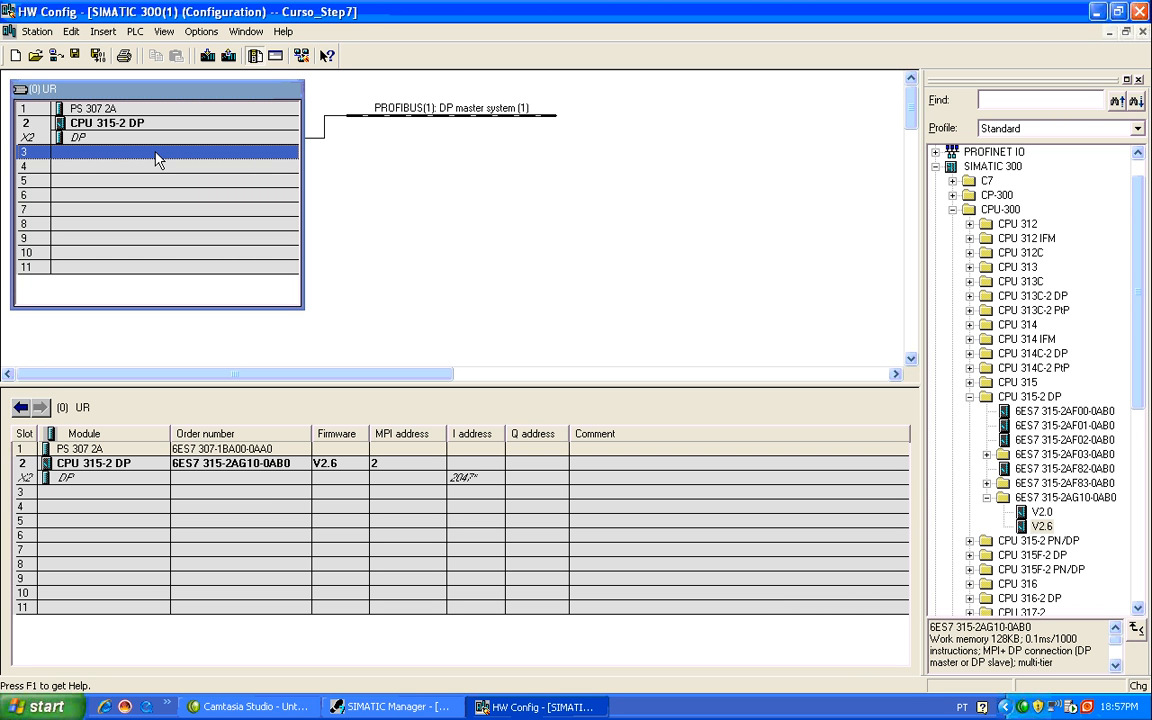
- Select slot 4 of the rack and expand the SM-300 signal module folder in the SIMATIC 300 catalog
left_click(94, 166)
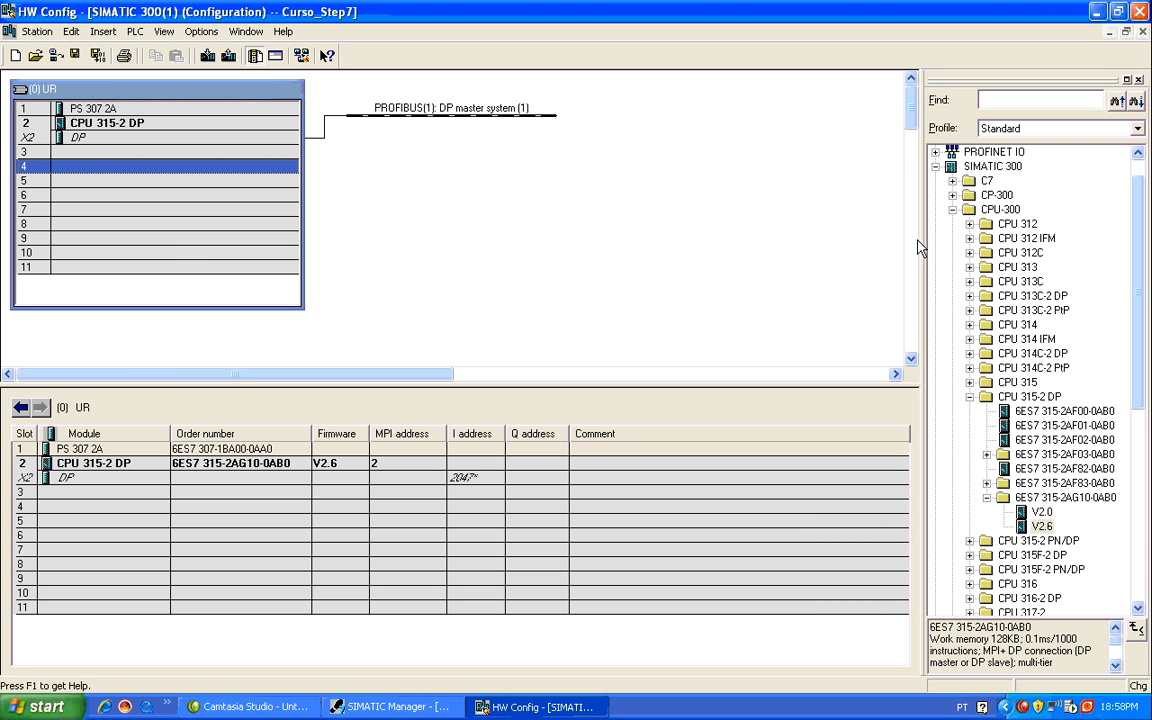
left_click(954, 210)
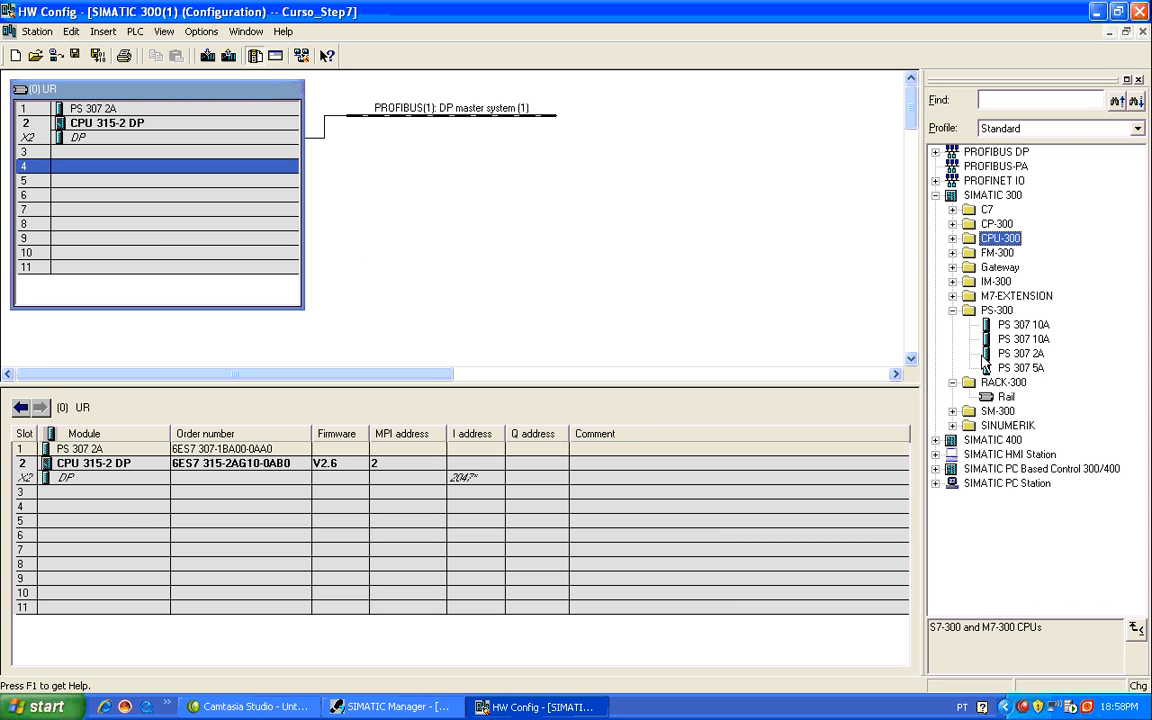
left_click(953, 412)
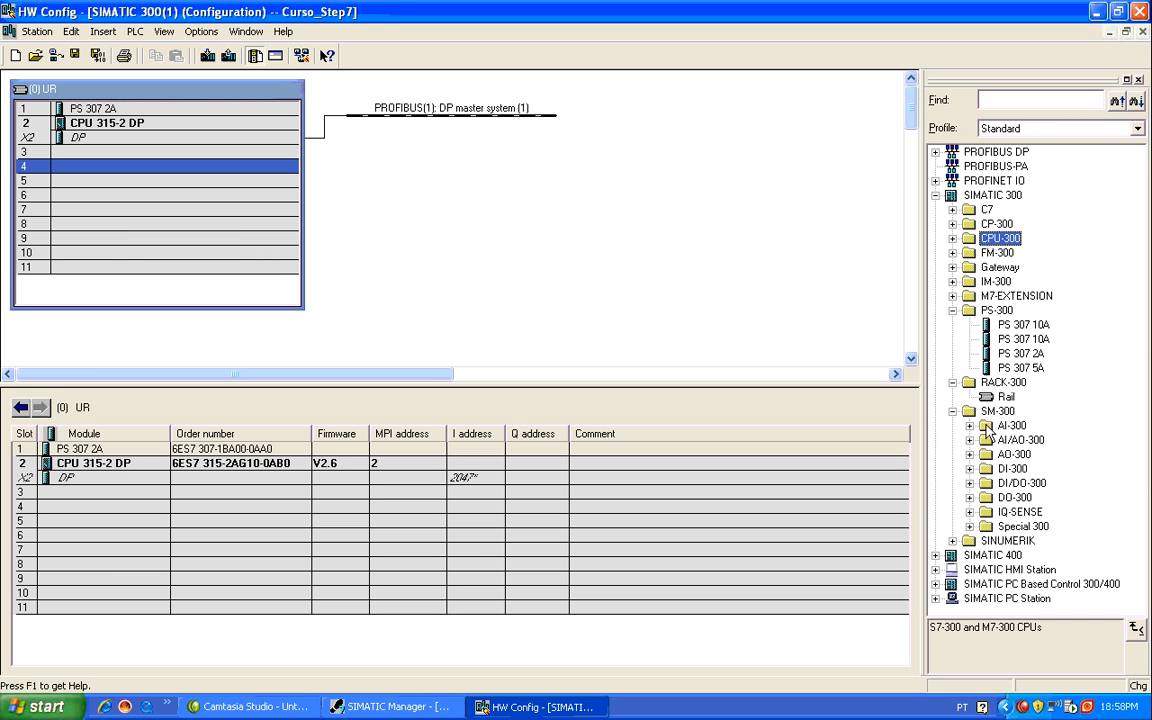
- Review the analog and digital input and output module categories in the SM-300 folder, including the DI-300 module list
left_click(989, 427)
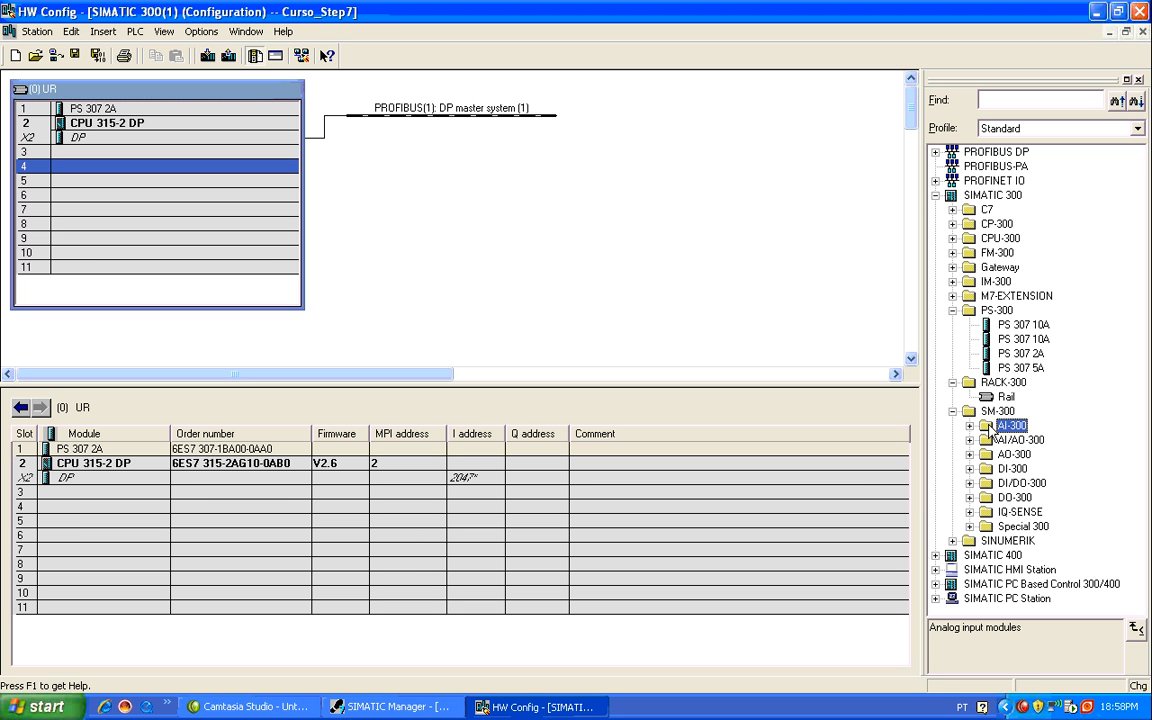
left_click(1008, 440)
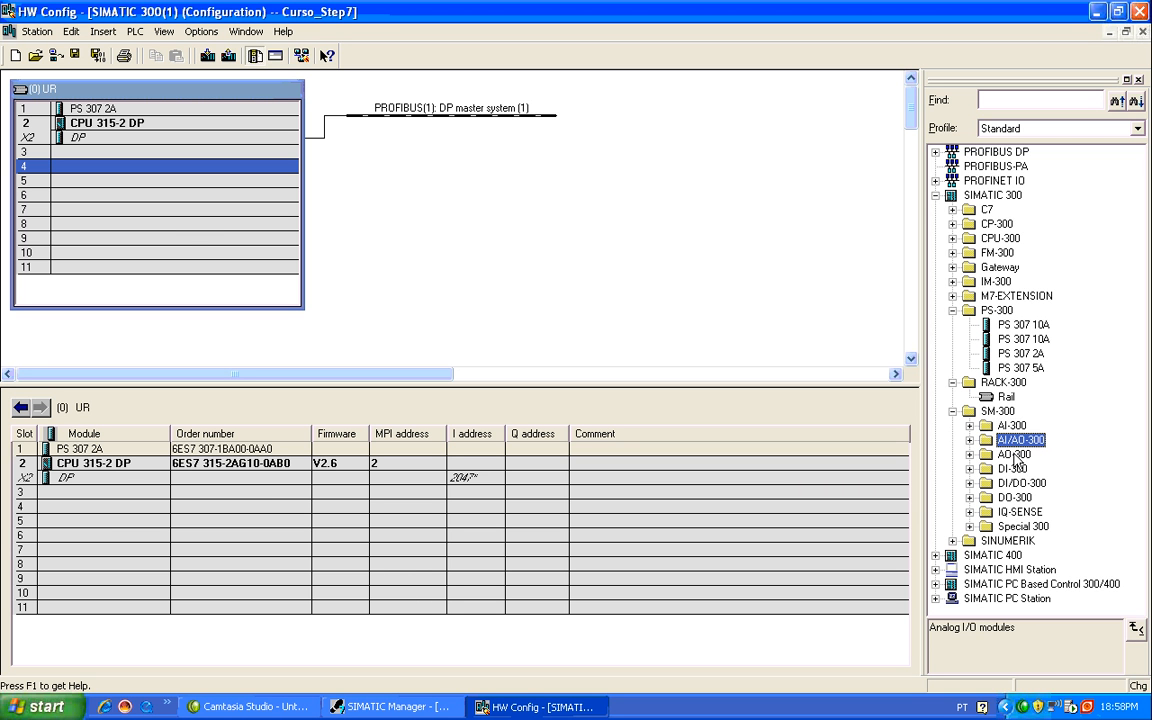
left_click(1014, 455)
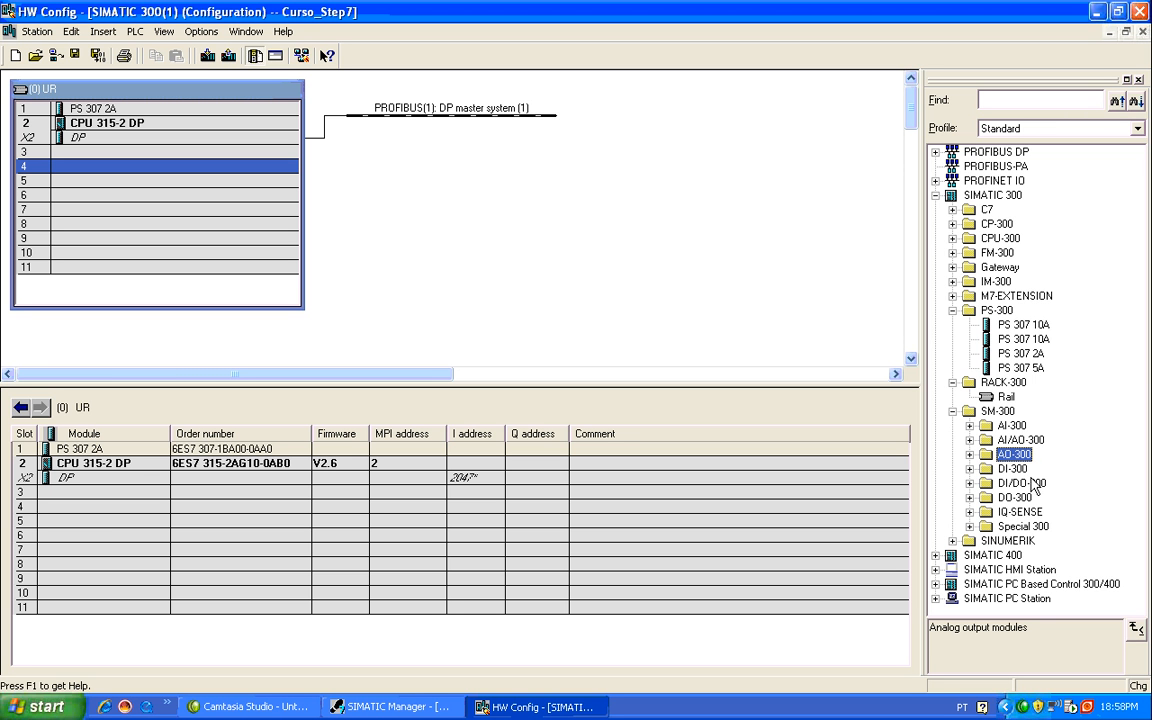
double_click(1015, 469)
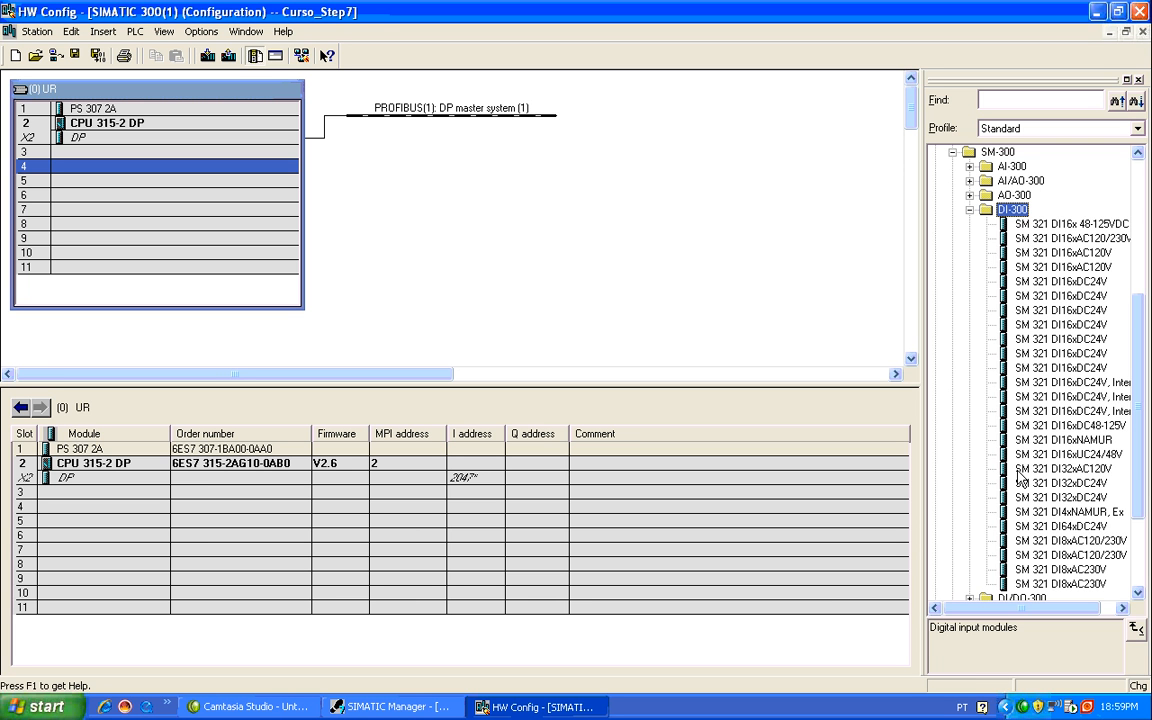
left_click(970, 211)
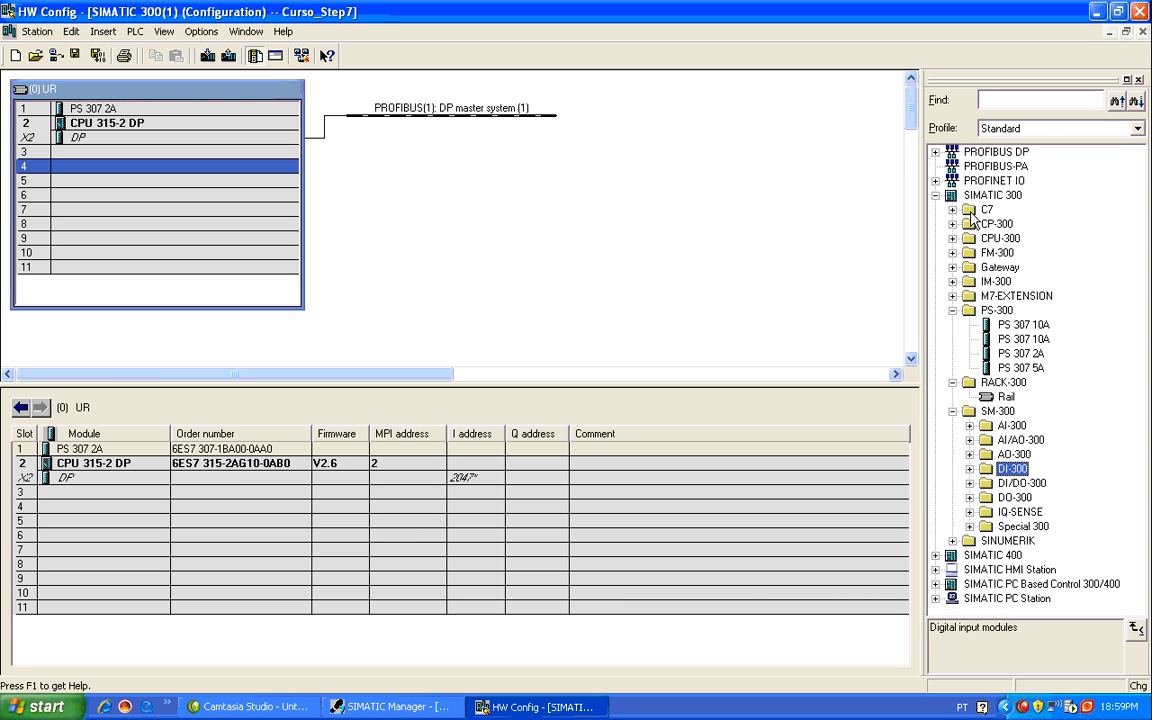
left_click(1018, 487)
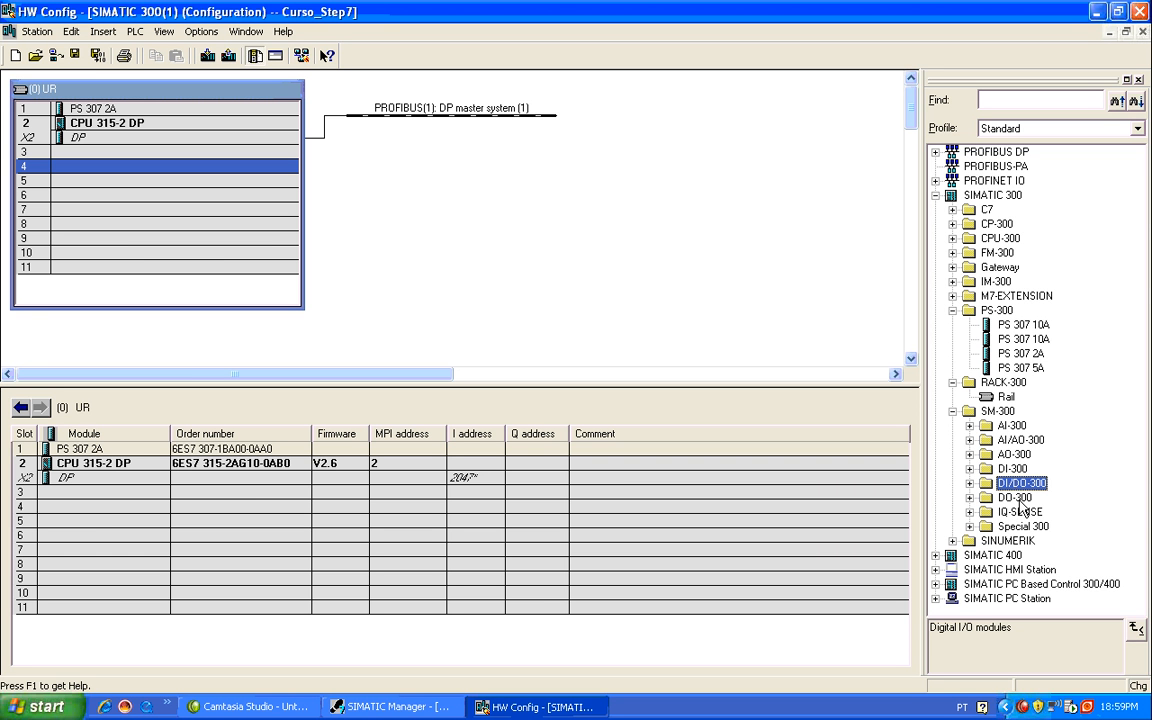
left_click(1018, 499)
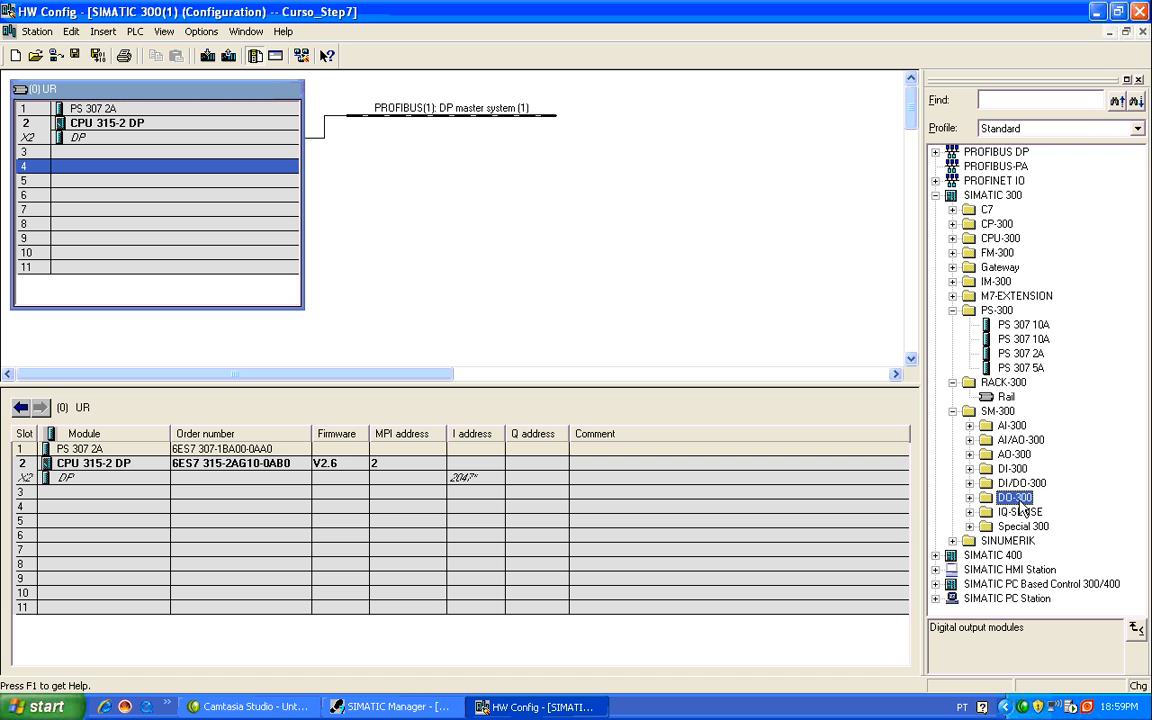
- Insert the SM 321 DI32xDC24V digital input module, order number 6ES7 321-1BL00-0AA0, into slot 4 of the rack
left_click(975, 469)
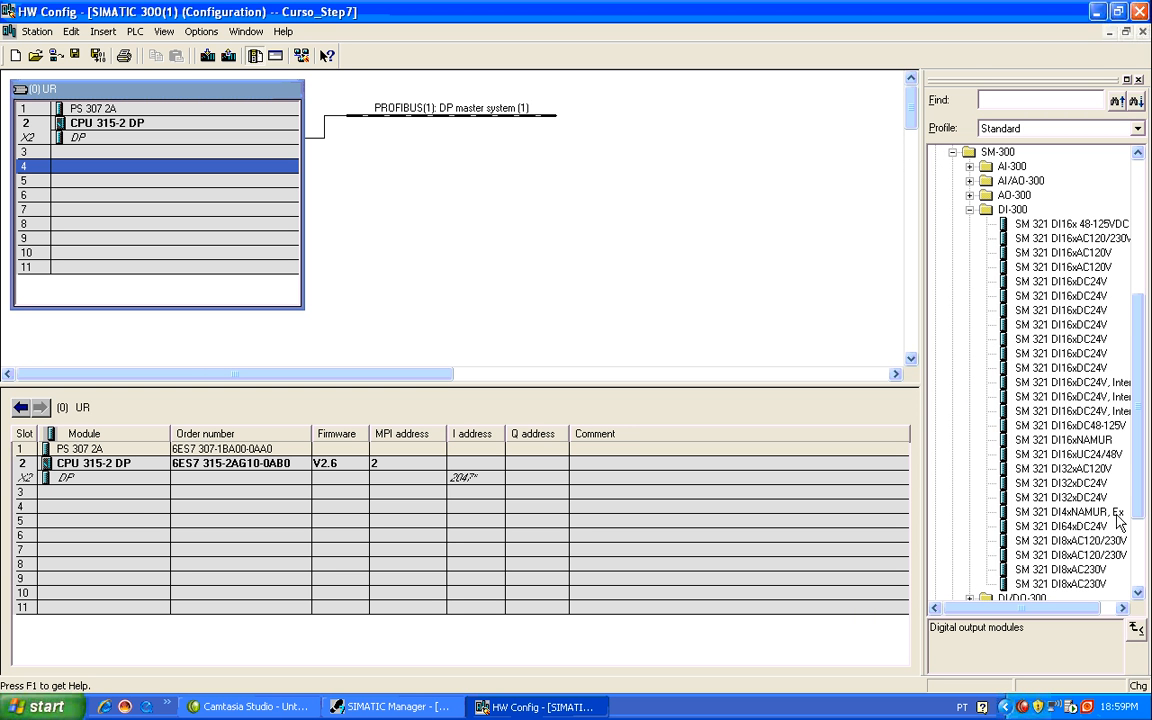
left_click(1096, 484)
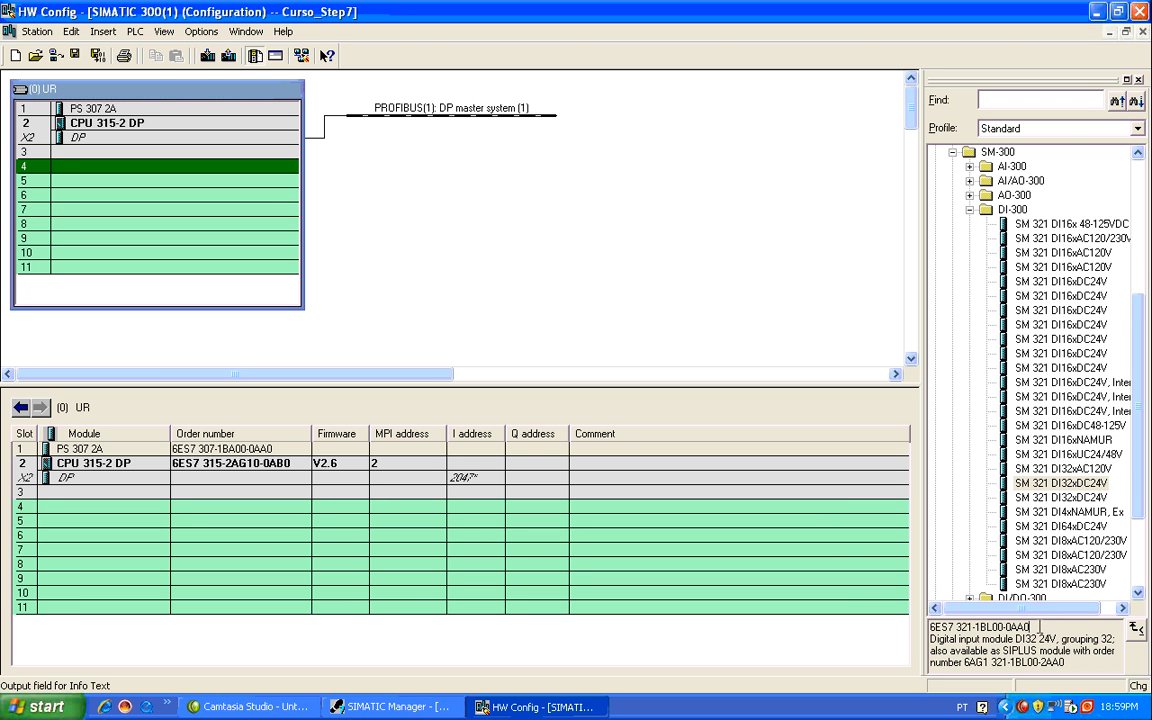
left_click_drag(1040, 628, 931, 627)
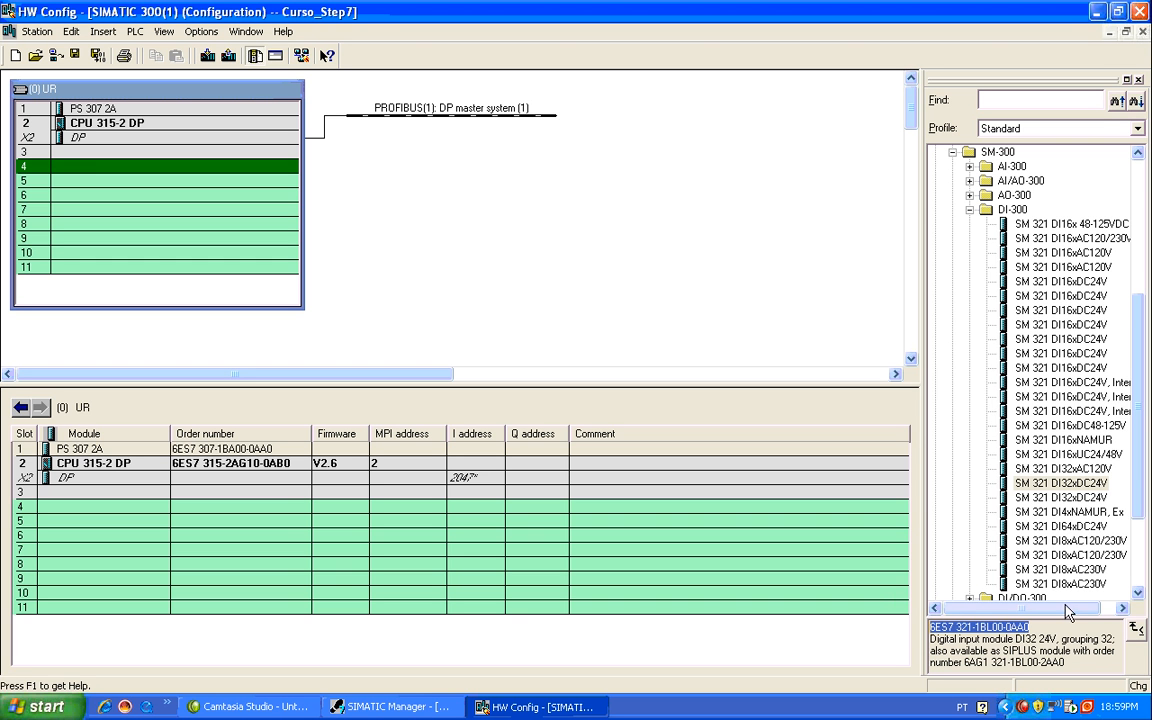
left_click(1083, 487)
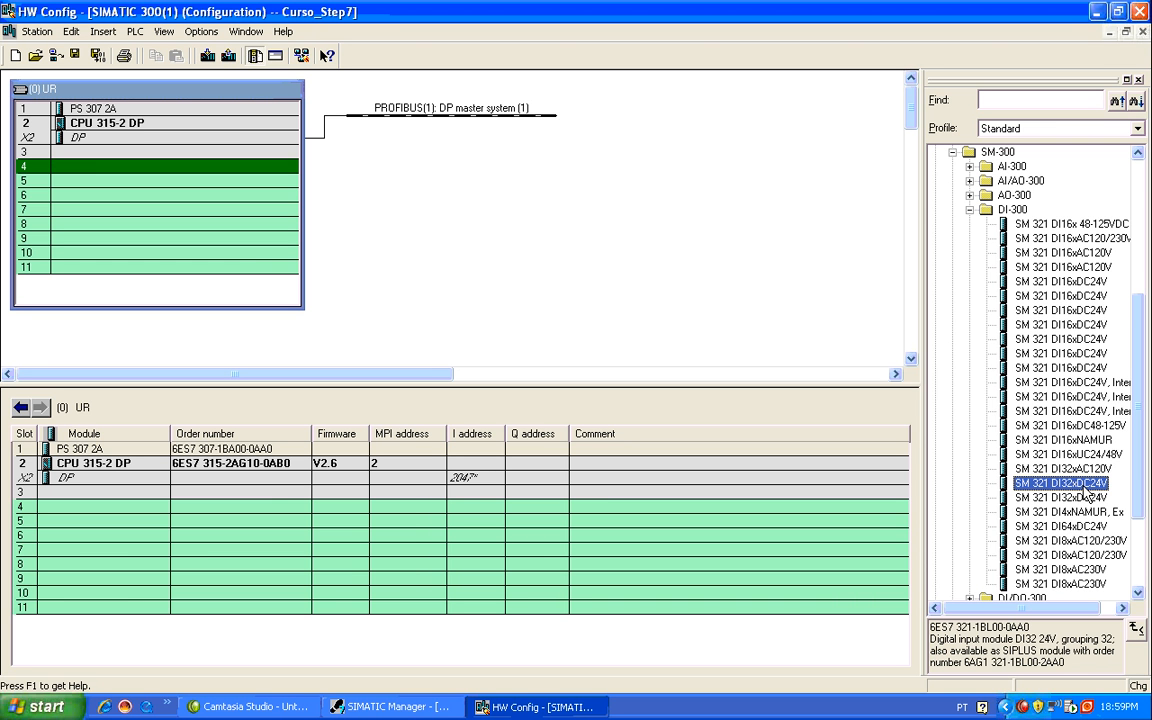
double_click(1083, 486)
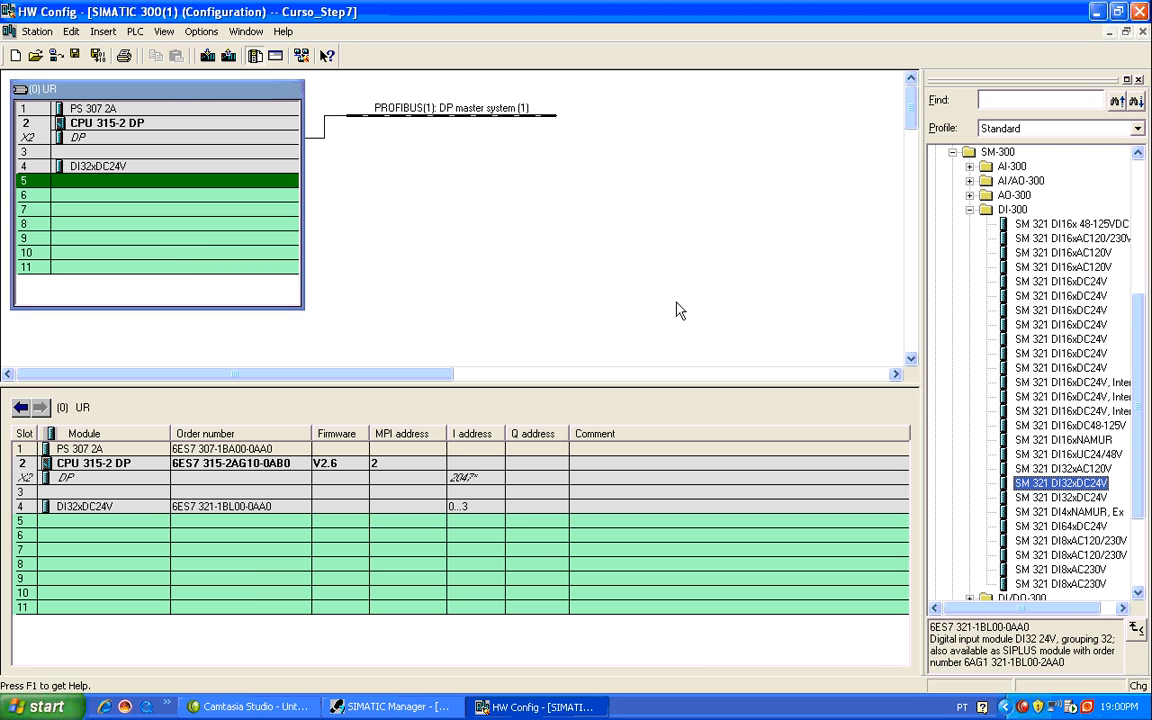
- Insert the SM 322 DO32xDC24V/0.5A digital output module, order number 6ES7 322-1BL00-0AA0, from the DO-300 folder into slot 5
left_click(969, 210)
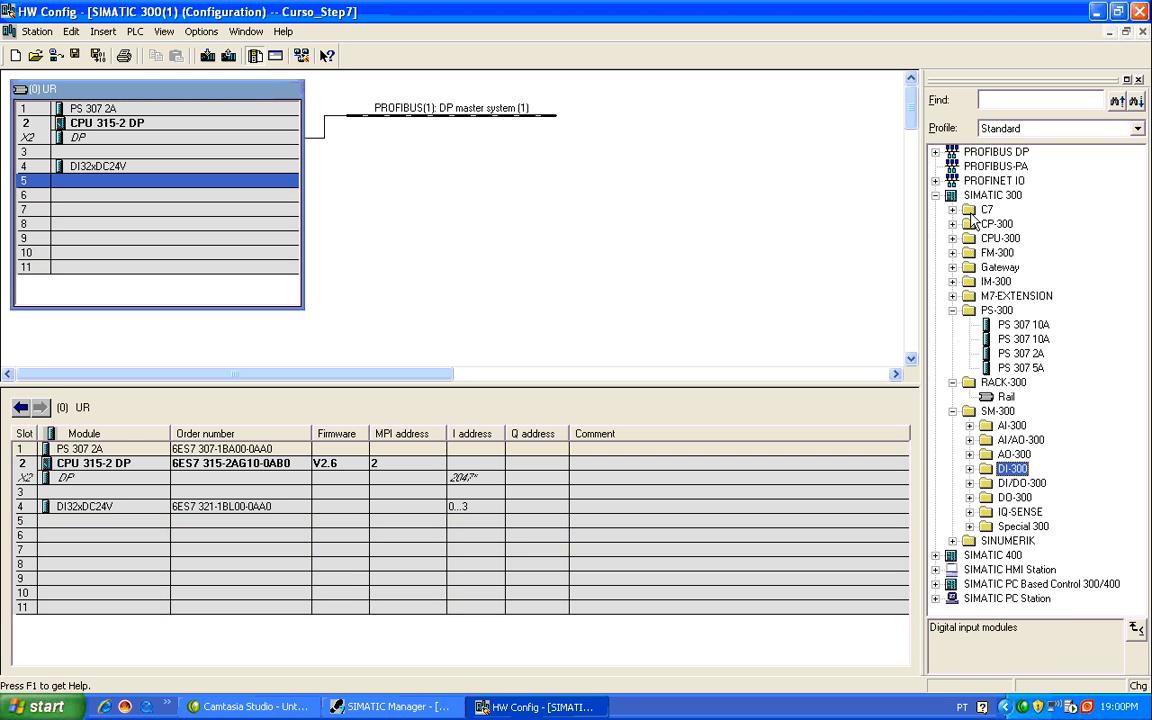
left_click(969, 497)
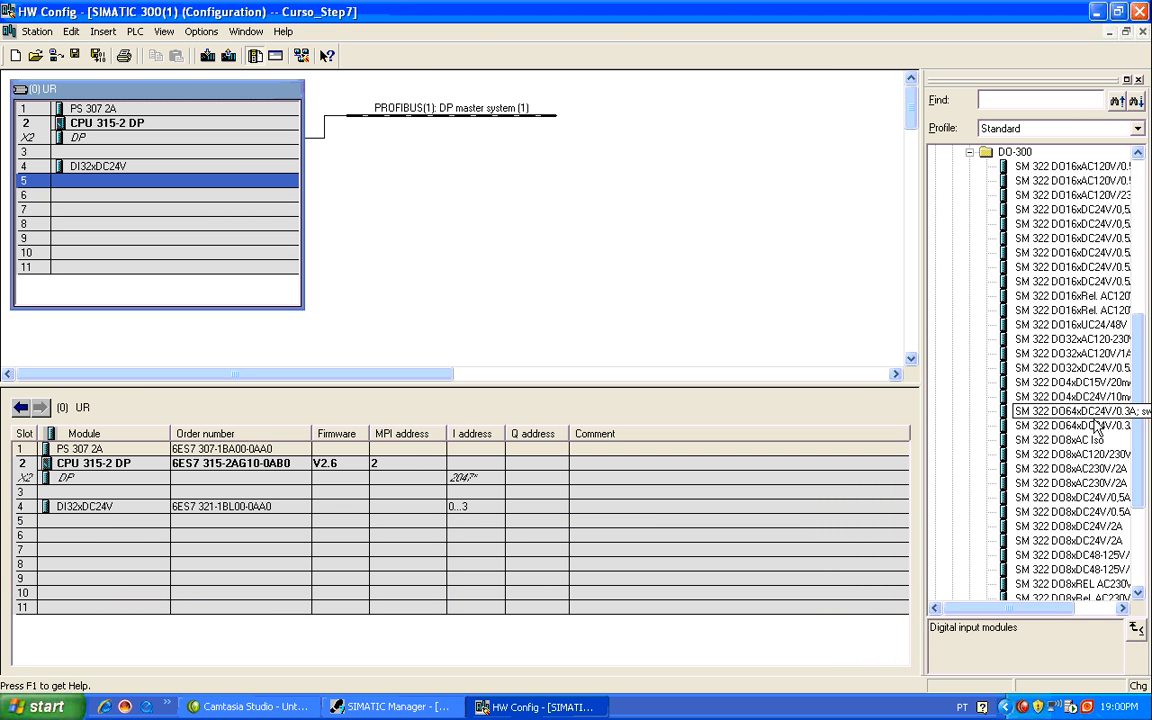
left_click(1060, 368)
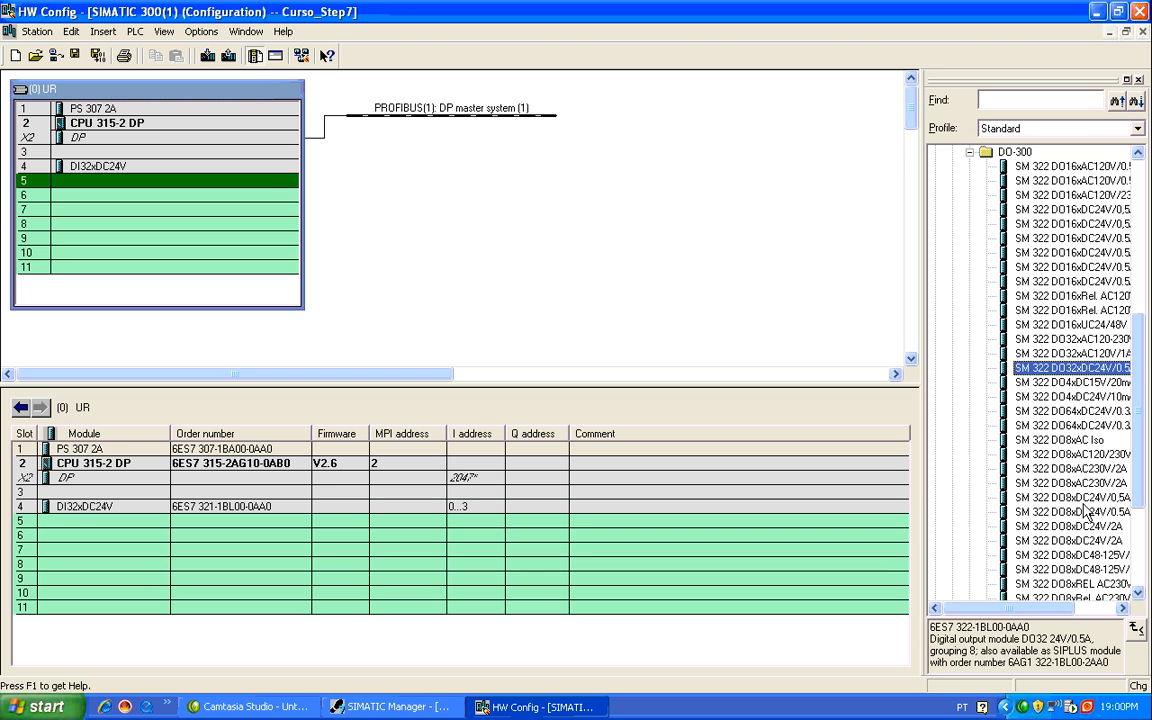
left_click(1028, 627)
left_click_drag(1028, 627, 932, 627)
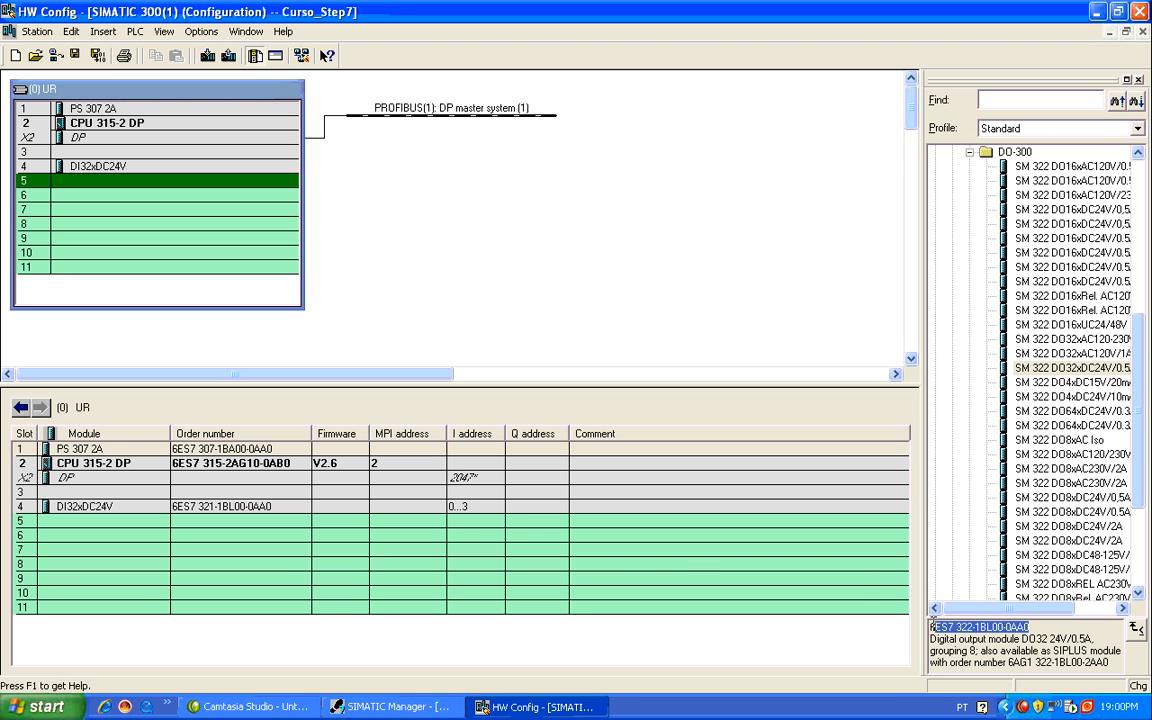
double_click(1090, 371)
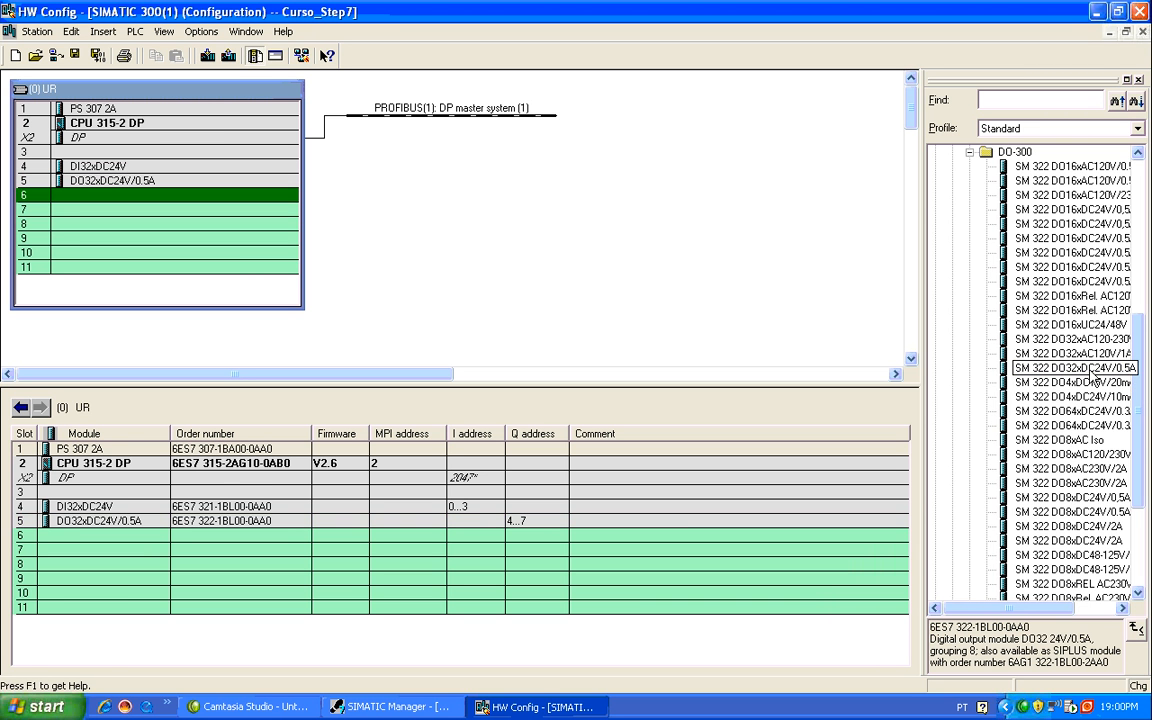
- Turn off the system default addressing of the slot 5 output module and set its output start address to 0
double_click(513, 524)
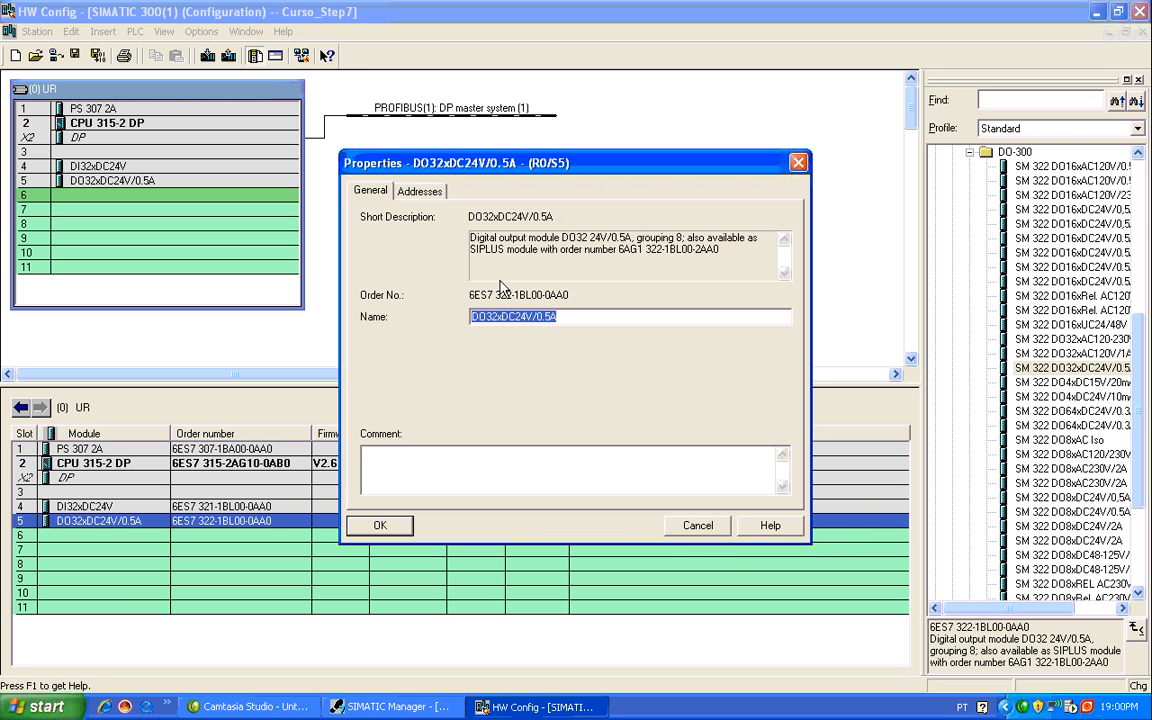
left_click(421, 192)
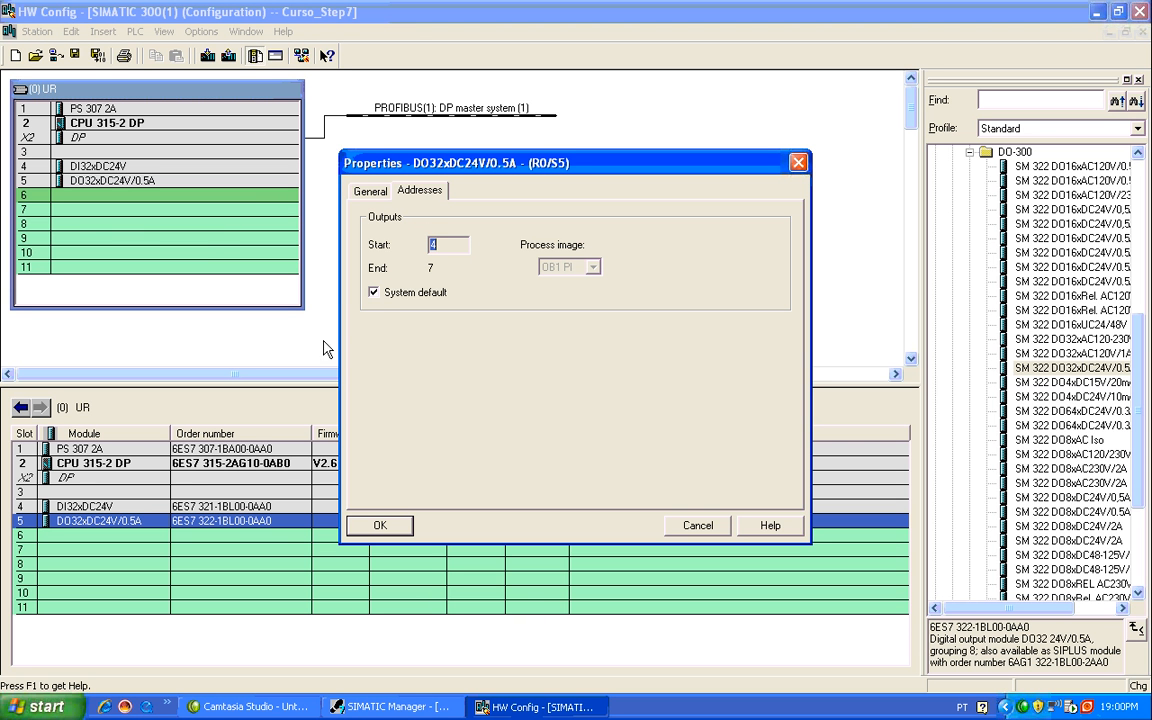
left_click(373, 294)
key("BackSpace")
type("0")
left_click(378, 524)
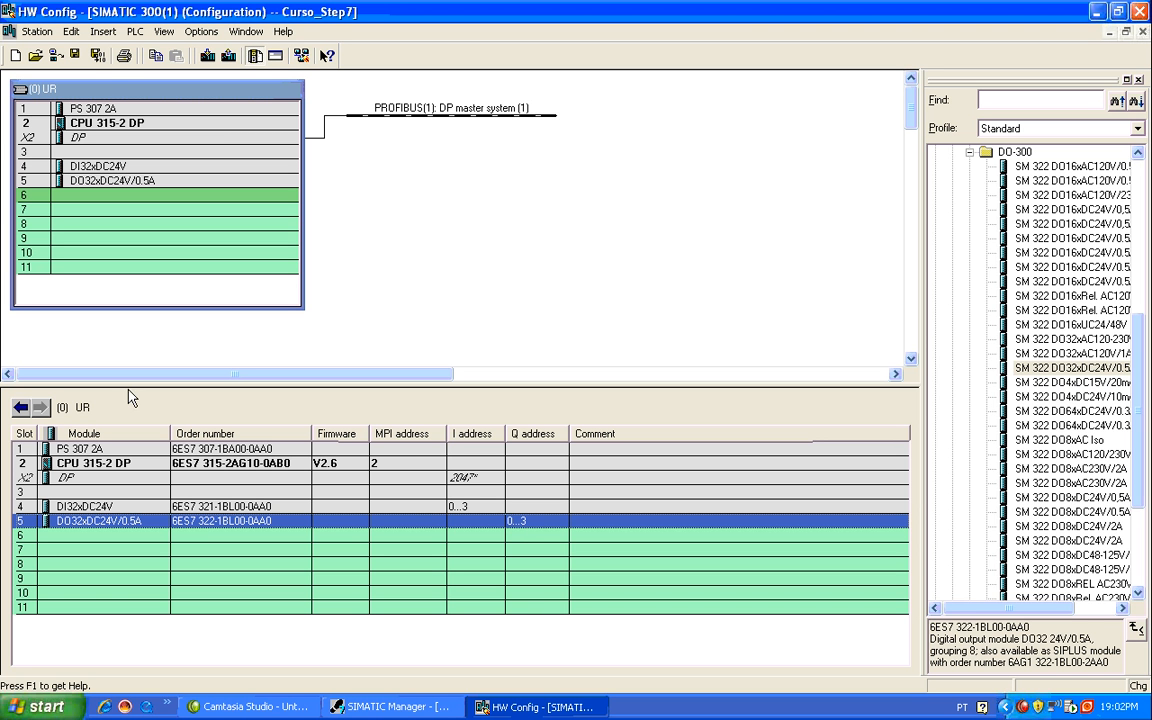
- Save and compile the station's hardware configuration, and close HW Config to return to SIMATIC Manager
left_click(101, 56)
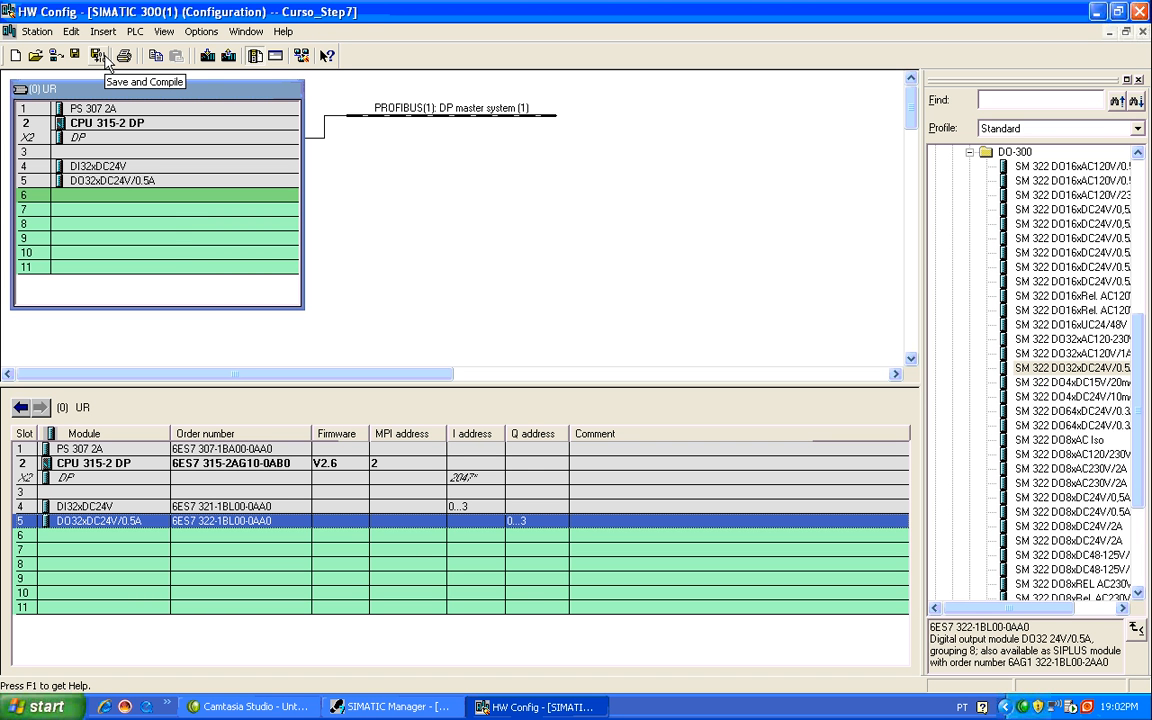
left_click(104, 57)
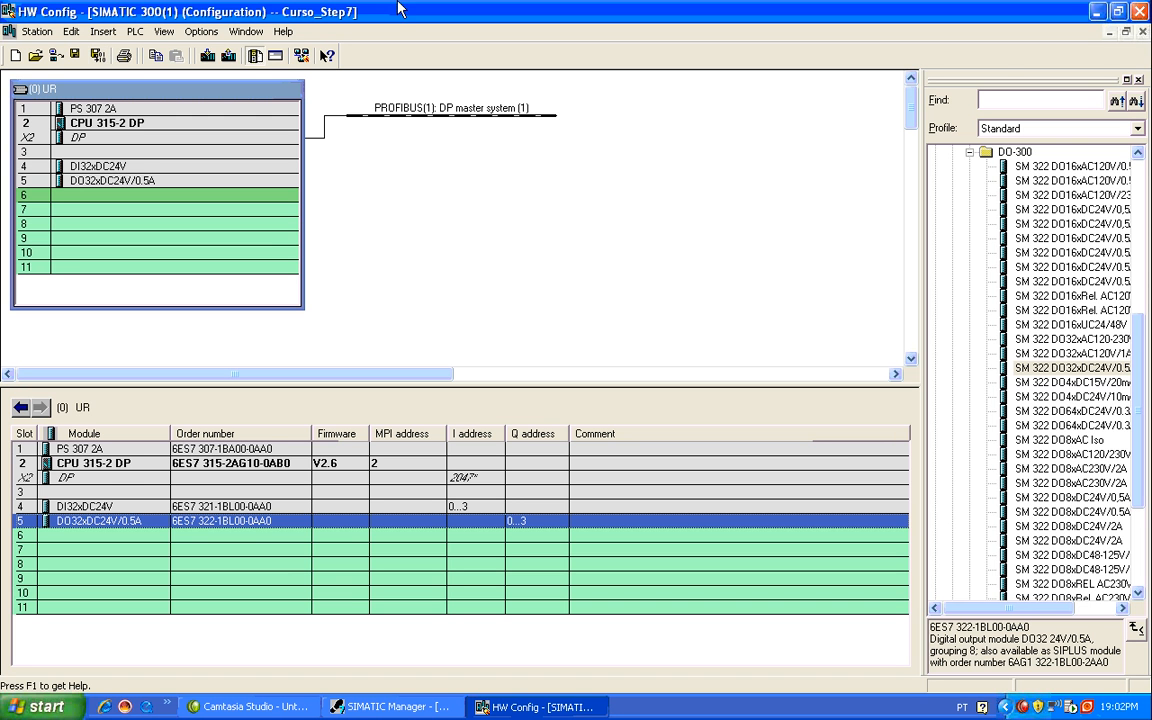
left_click(1142, 31)
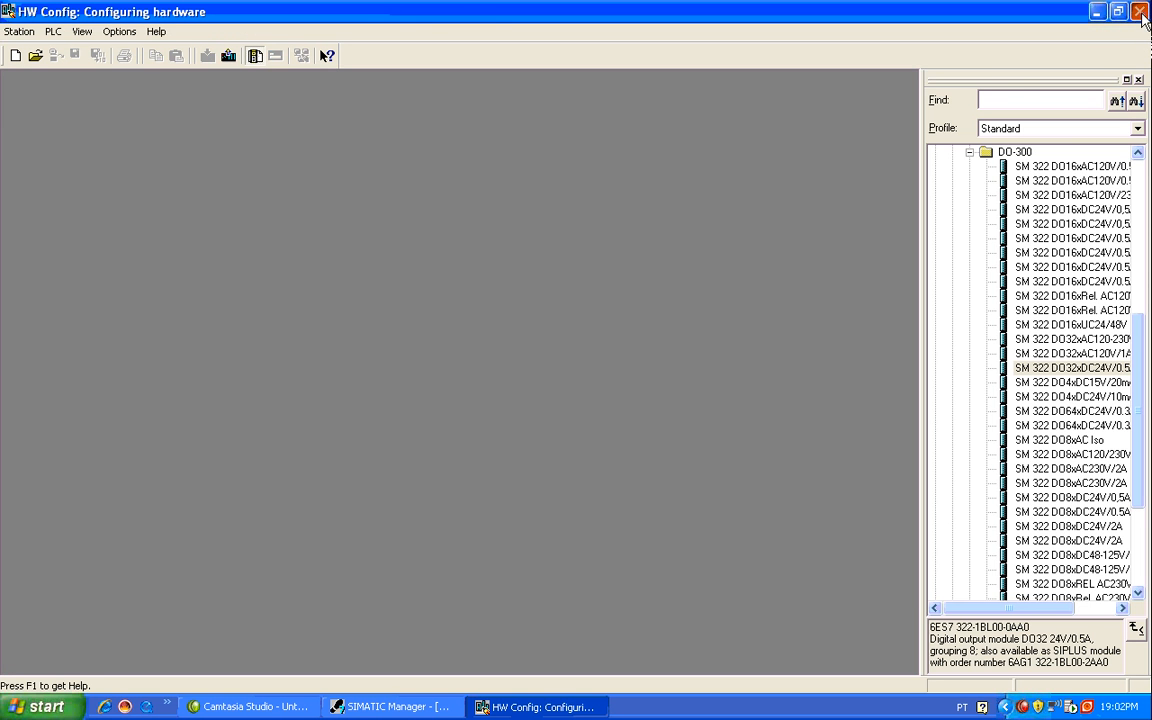
left_click(1140, 11)
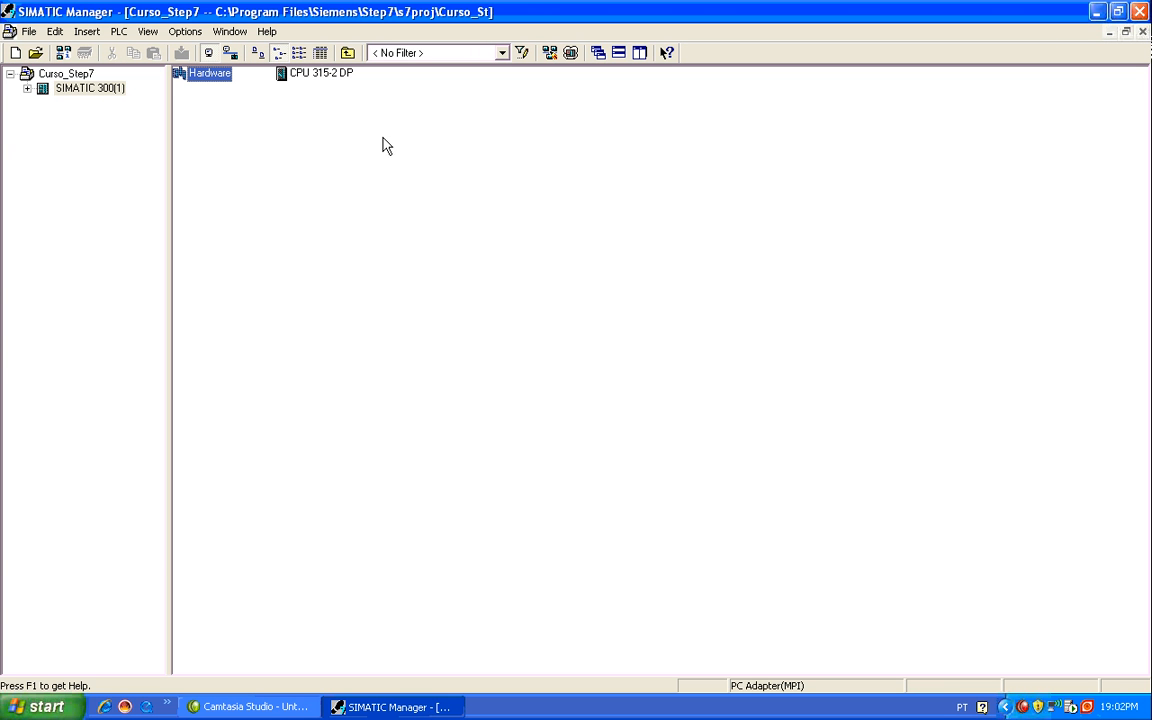
left_click(284, 74)
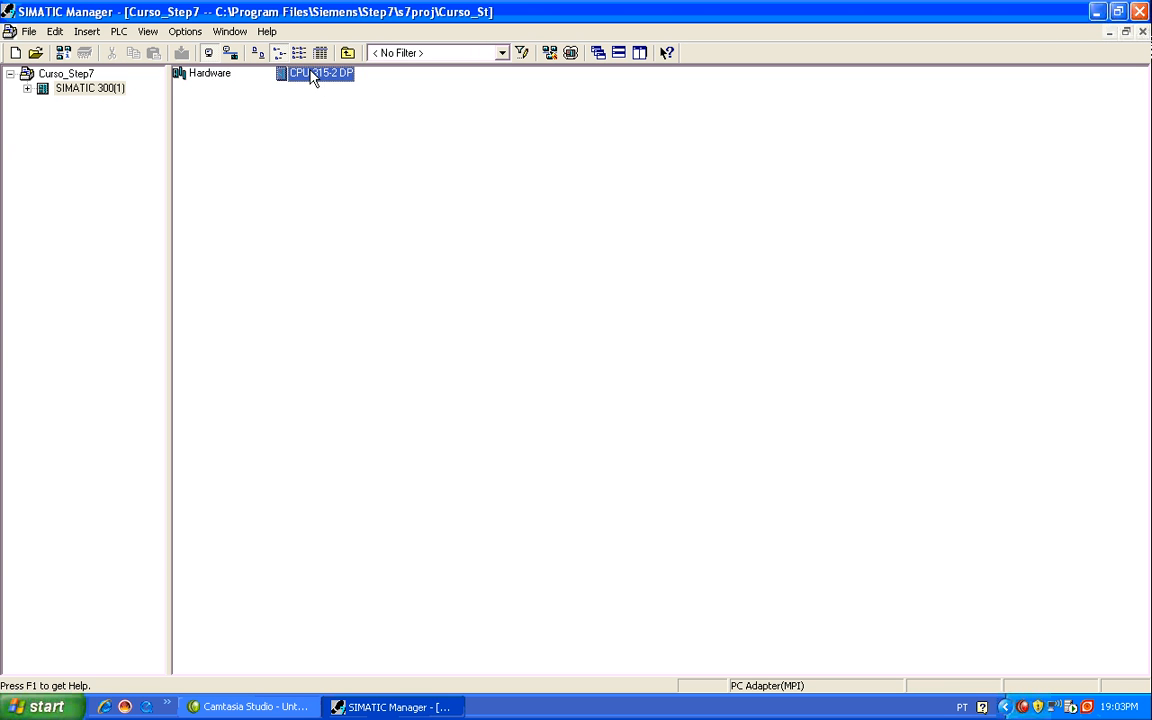
left_click(227, 76)
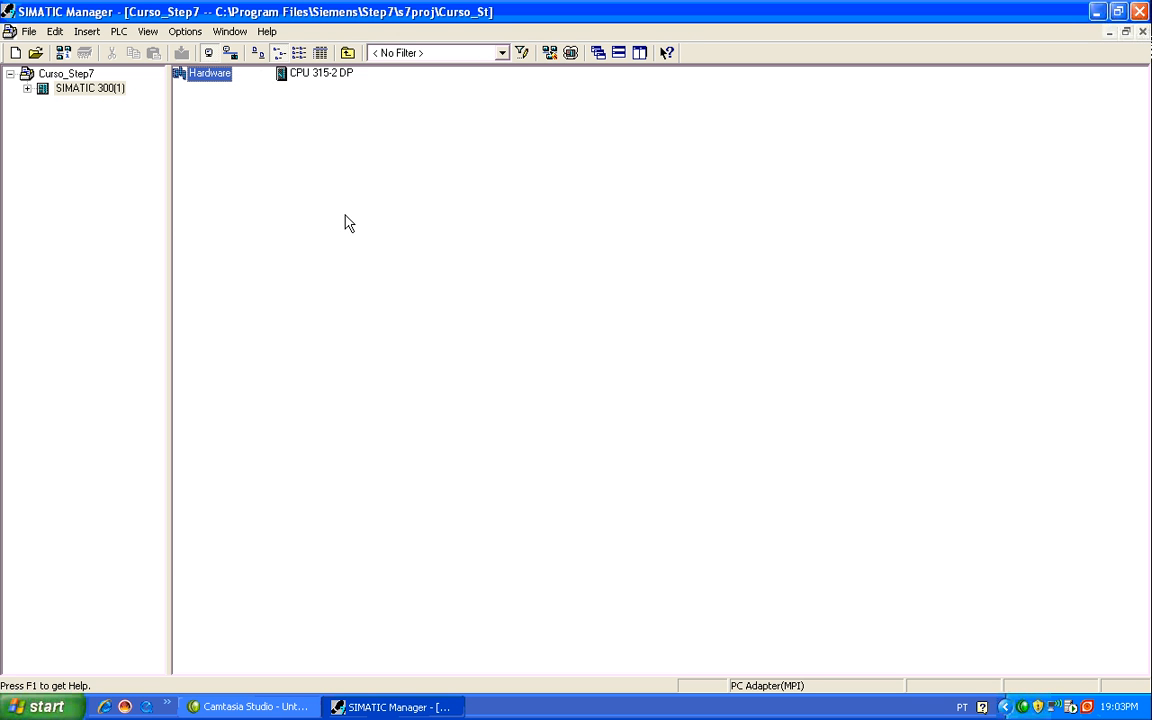